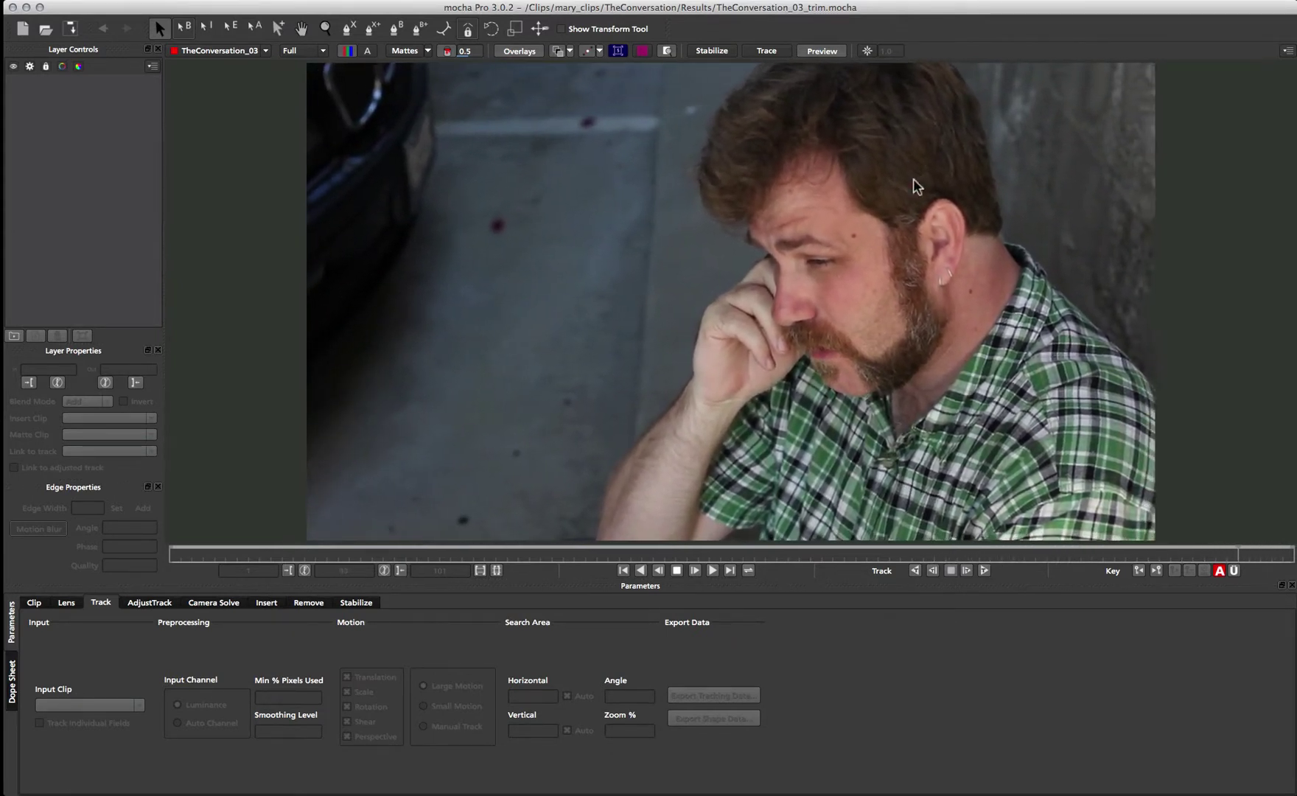
- Draw a closed X-spline around the man's chin below the lower lip on frame 1
{"action": "left_click", "coordinate": [677, 570]}
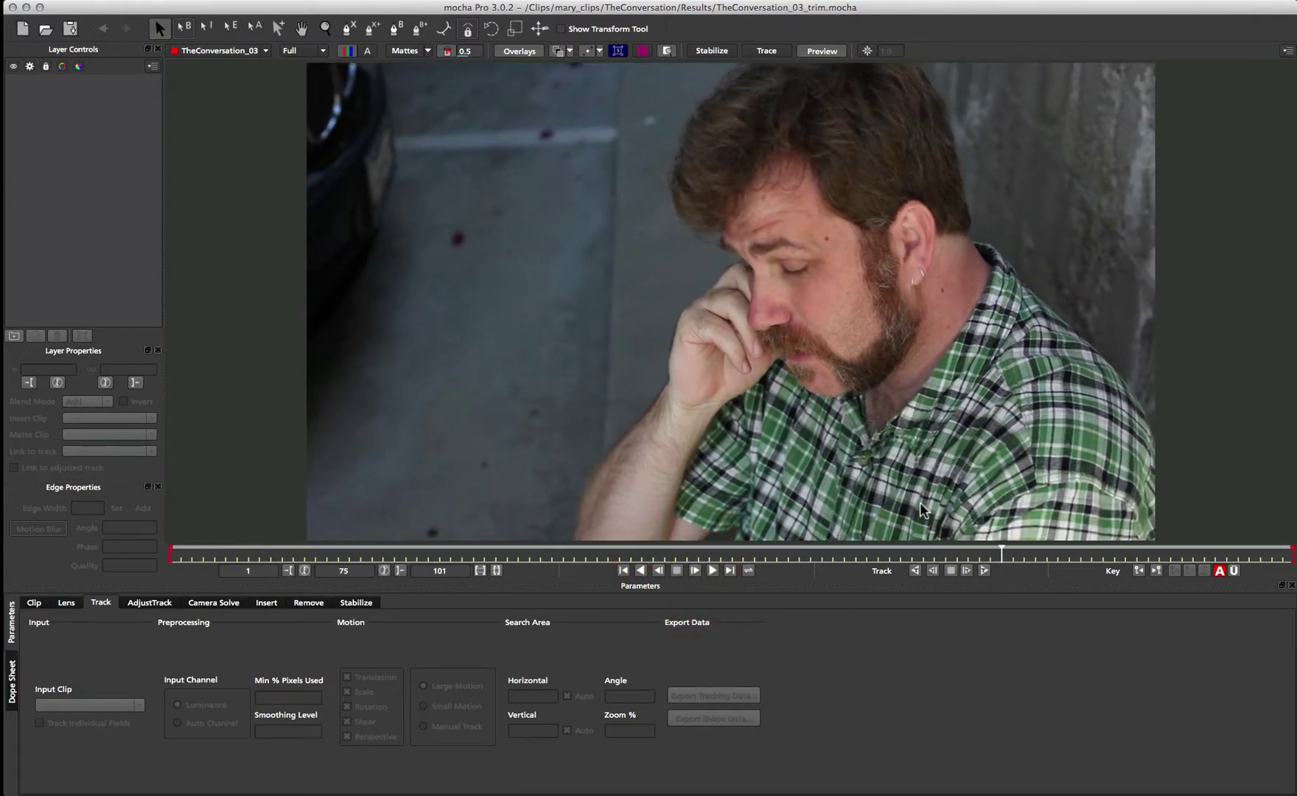
{"action": "left_click_drag", "start_coordinate": [1001, 552], "coordinate": [105, 549]}
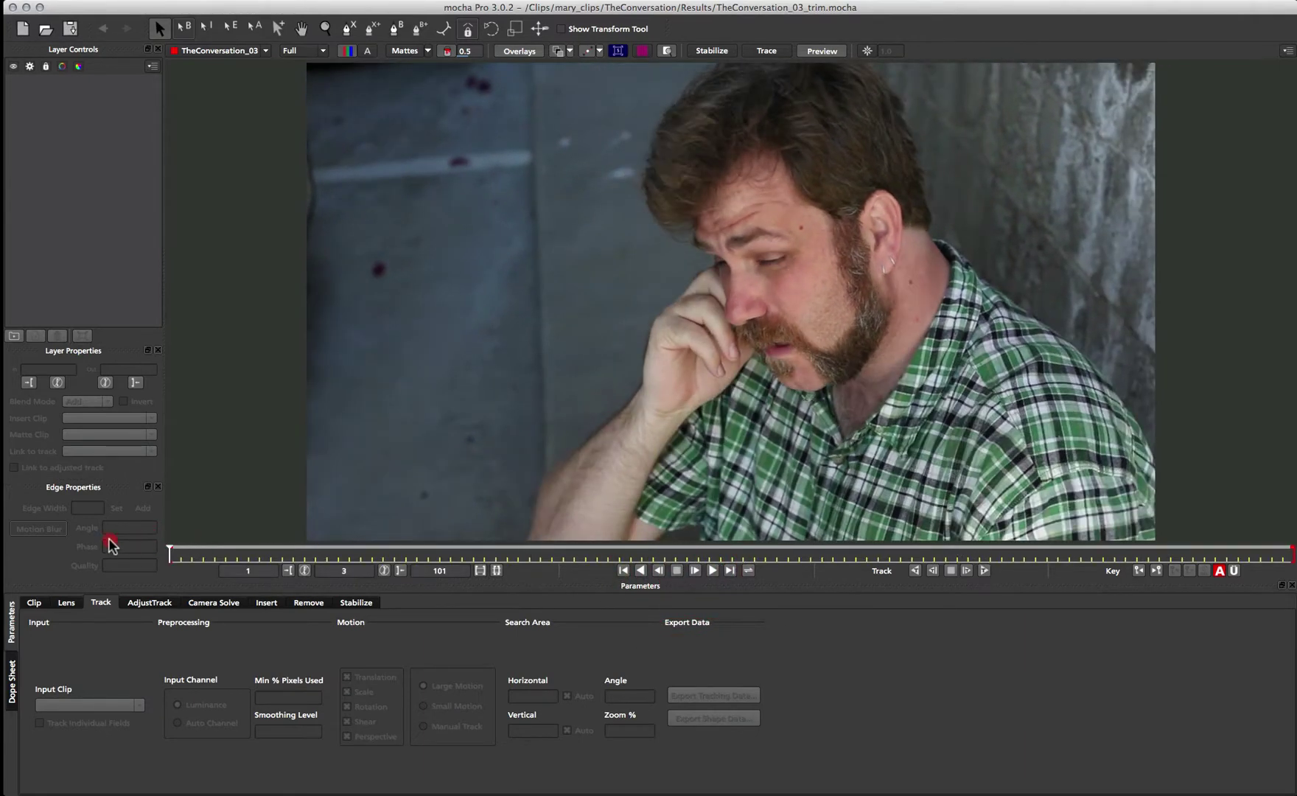
{"action": "key", "text": "z"}
{"action": "left_click_drag", "start_coordinate": [802, 352], "coordinate": [734, 345]}
{"action": "key", "text": "x"}
{"action": "key", "text": "z"}
{"action": "left_click", "coordinate": [347, 28]}
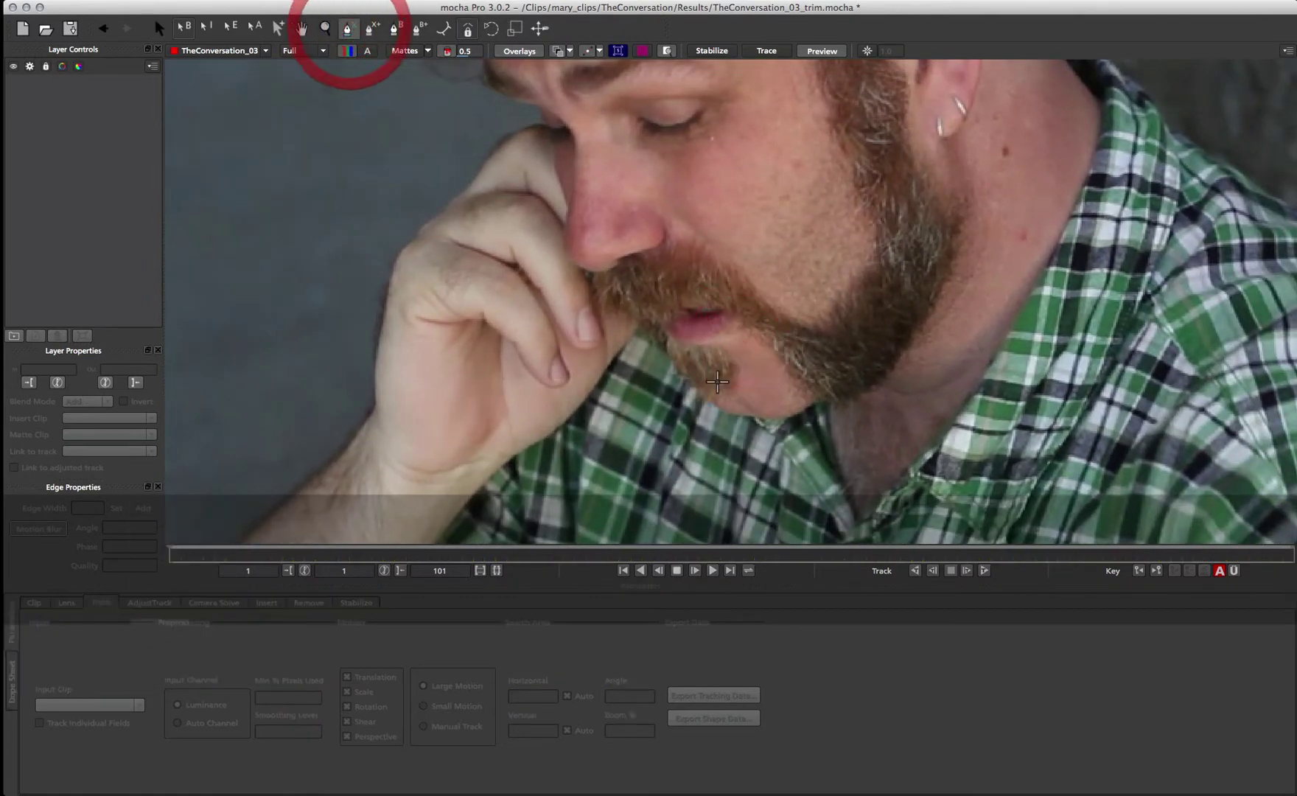
{"action": "left_click", "coordinate": [666, 337]}
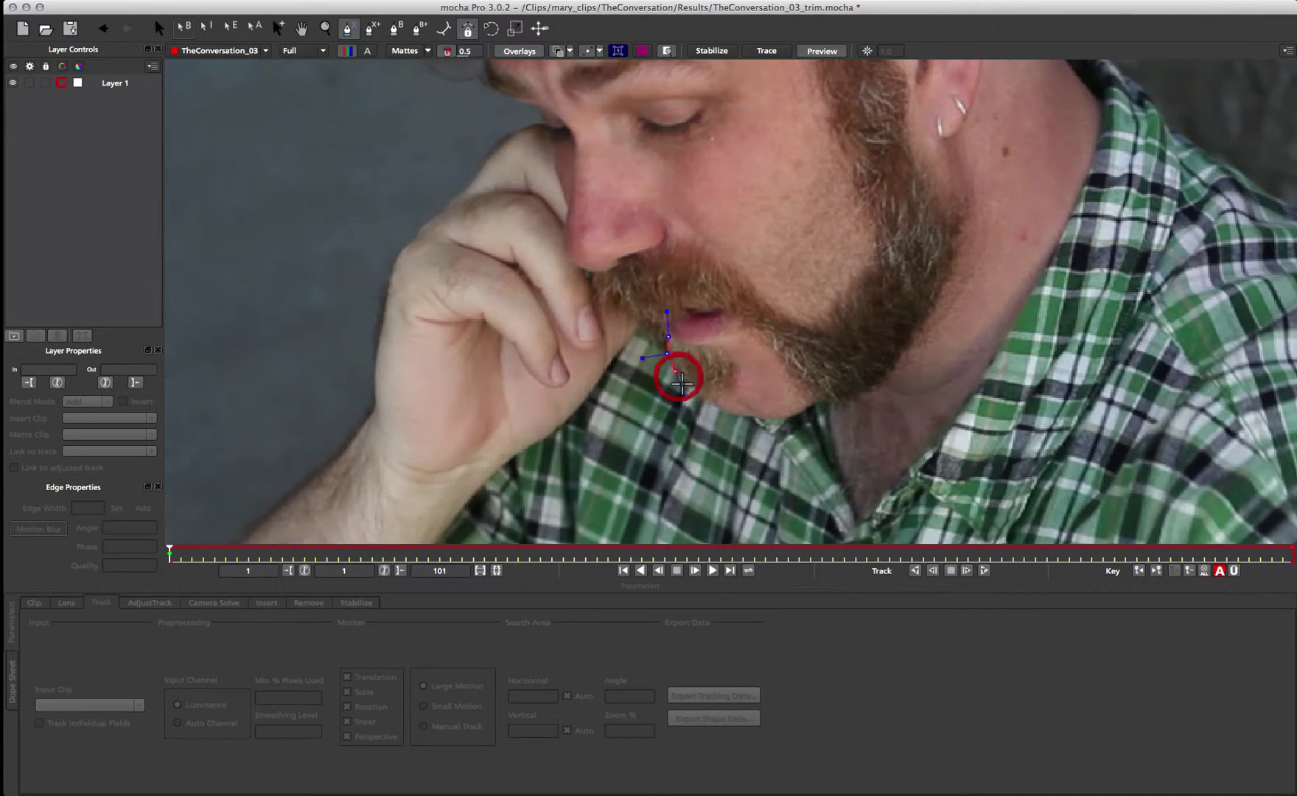
{"action": "left_click_drag", "start_coordinate": [680, 378], "coordinate": [692, 388]}
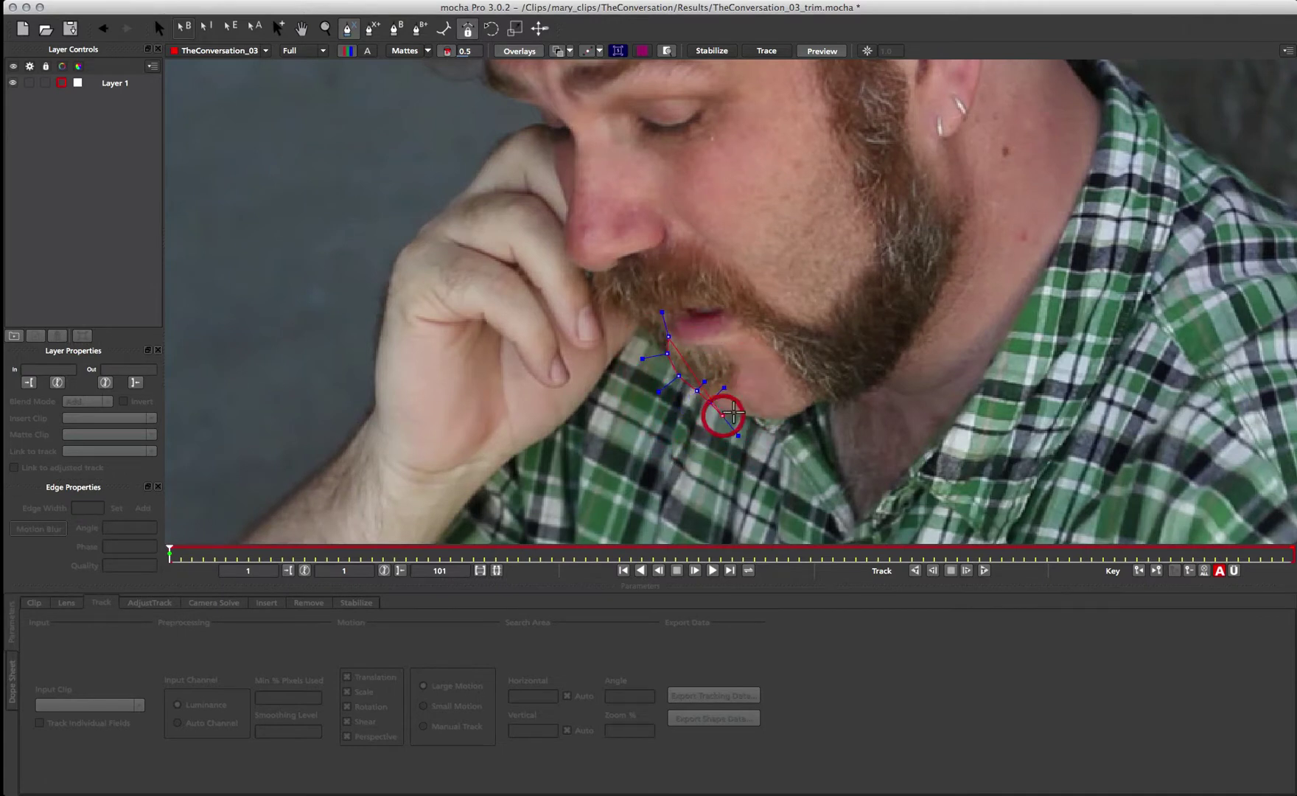
{"action": "left_click", "coordinate": [758, 414]}
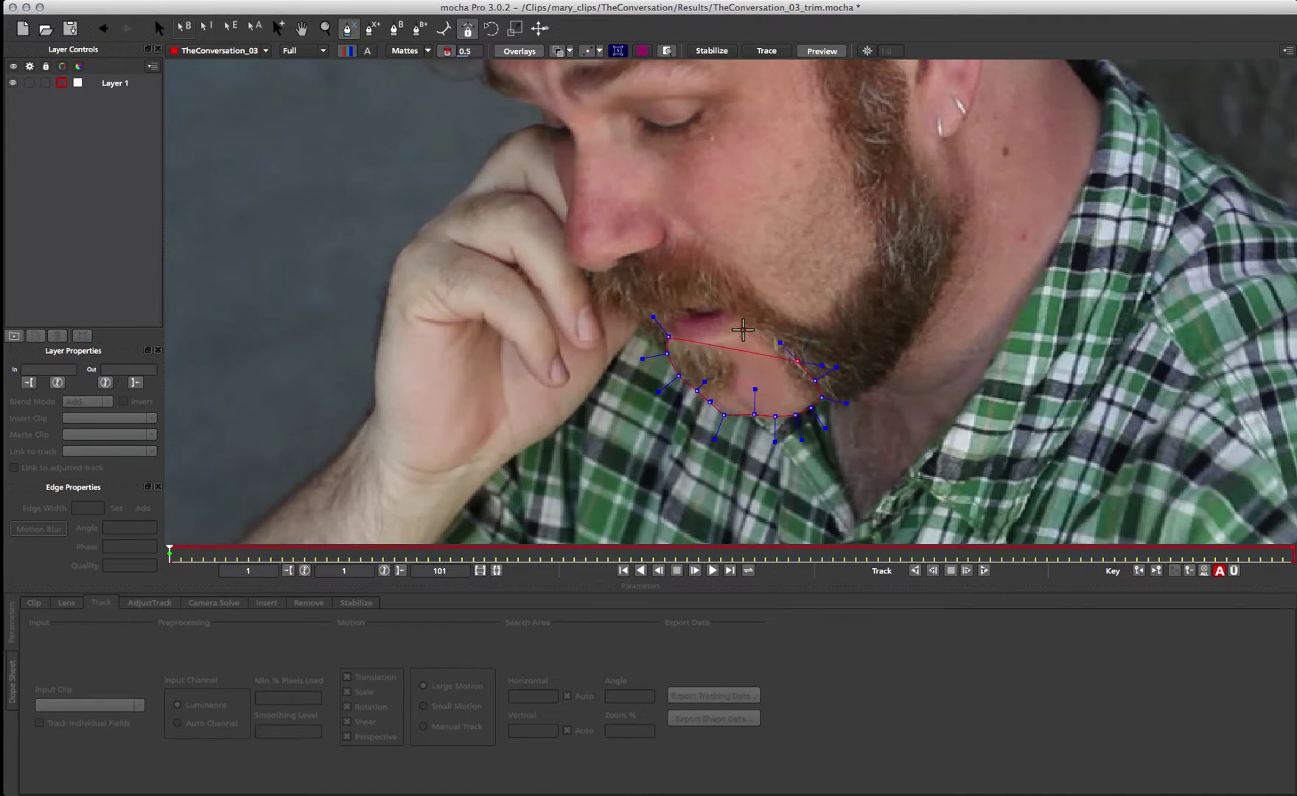
{"action": "left_click", "coordinate": [683, 347]}
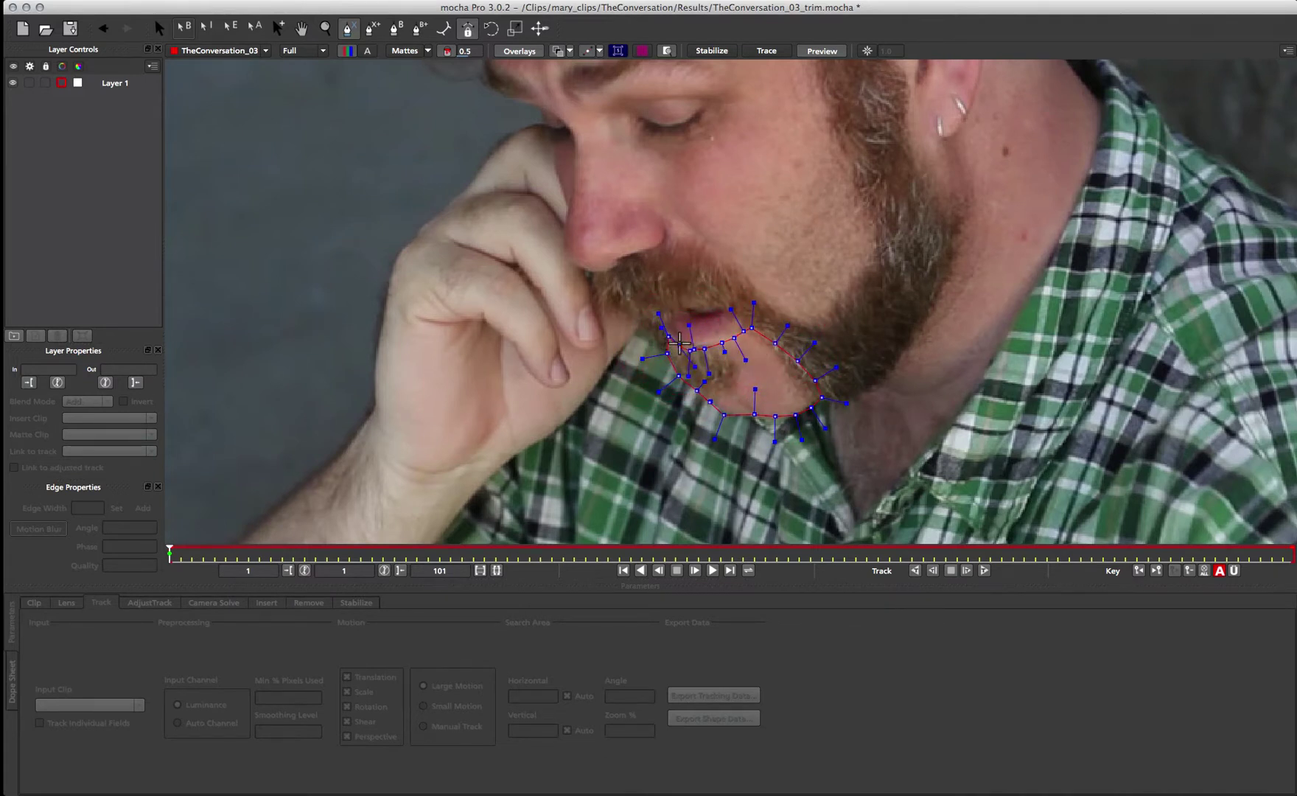
{"action": "right_click", "coordinate": [673, 339]}
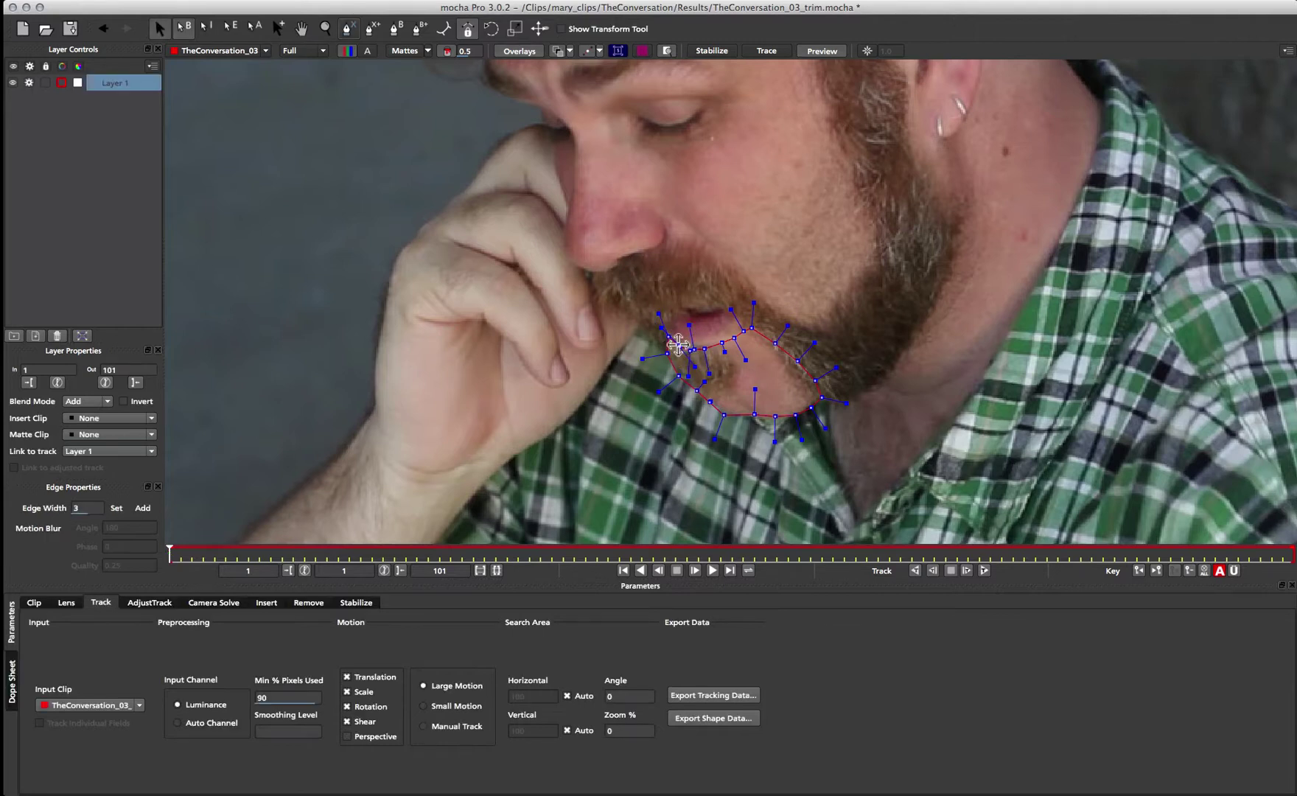
- Refine the chin spline's points near the mouth and track it forward from frame 1 to 101 with Perspective motion enabled
{"action": "left_click_drag", "start_coordinate": [678, 344], "coordinate": [674, 341]}
{"action": "left_click", "coordinate": [677, 346]}
{"action": "mouse_move", "coordinate": [676, 346]}
{"action": "left_mouse_down"}
{"action": "mouse_move", "coordinate": [731, 333]}
{"action": "mouse_move", "coordinate": [753, 298]}
{"action": "mouse_move", "coordinate": [753, 313]}
{"action": "left_mouse_up"}
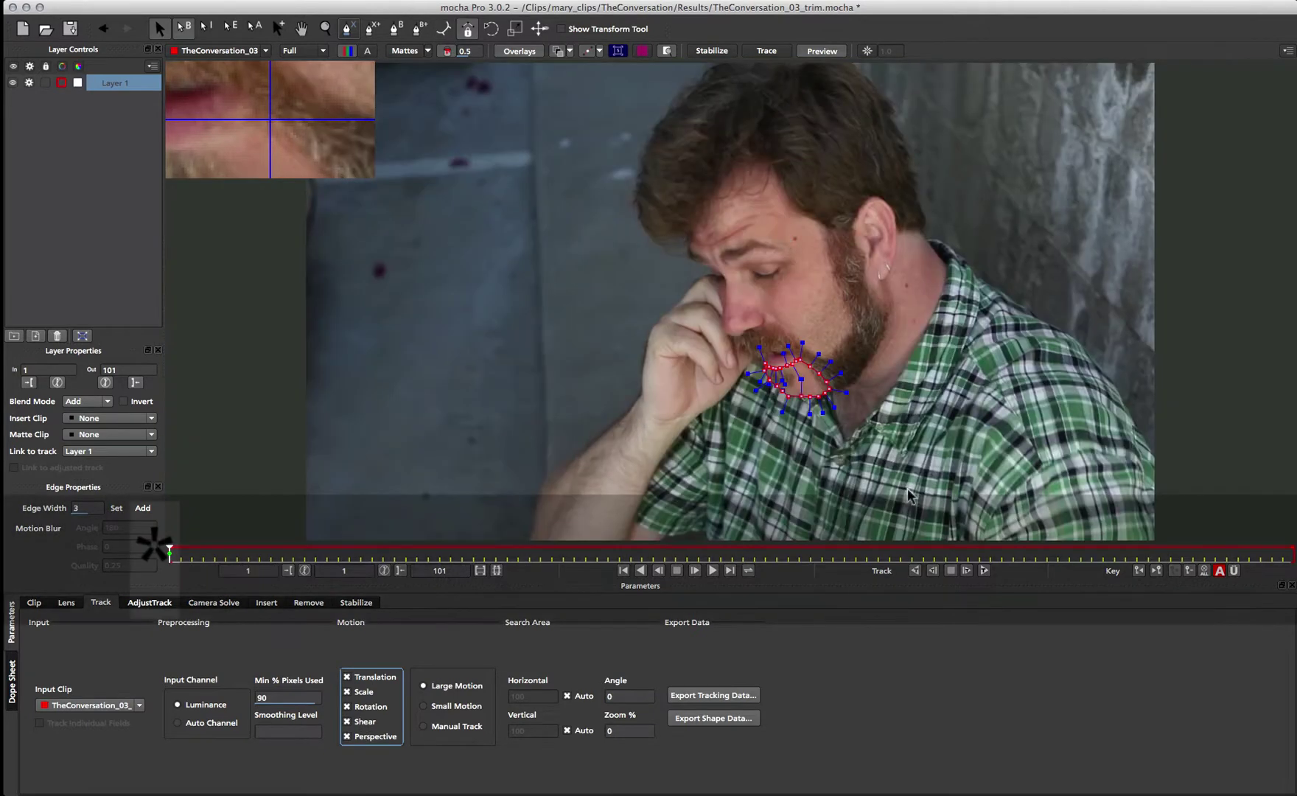
{"action": "left_click", "coordinate": [984, 570]}
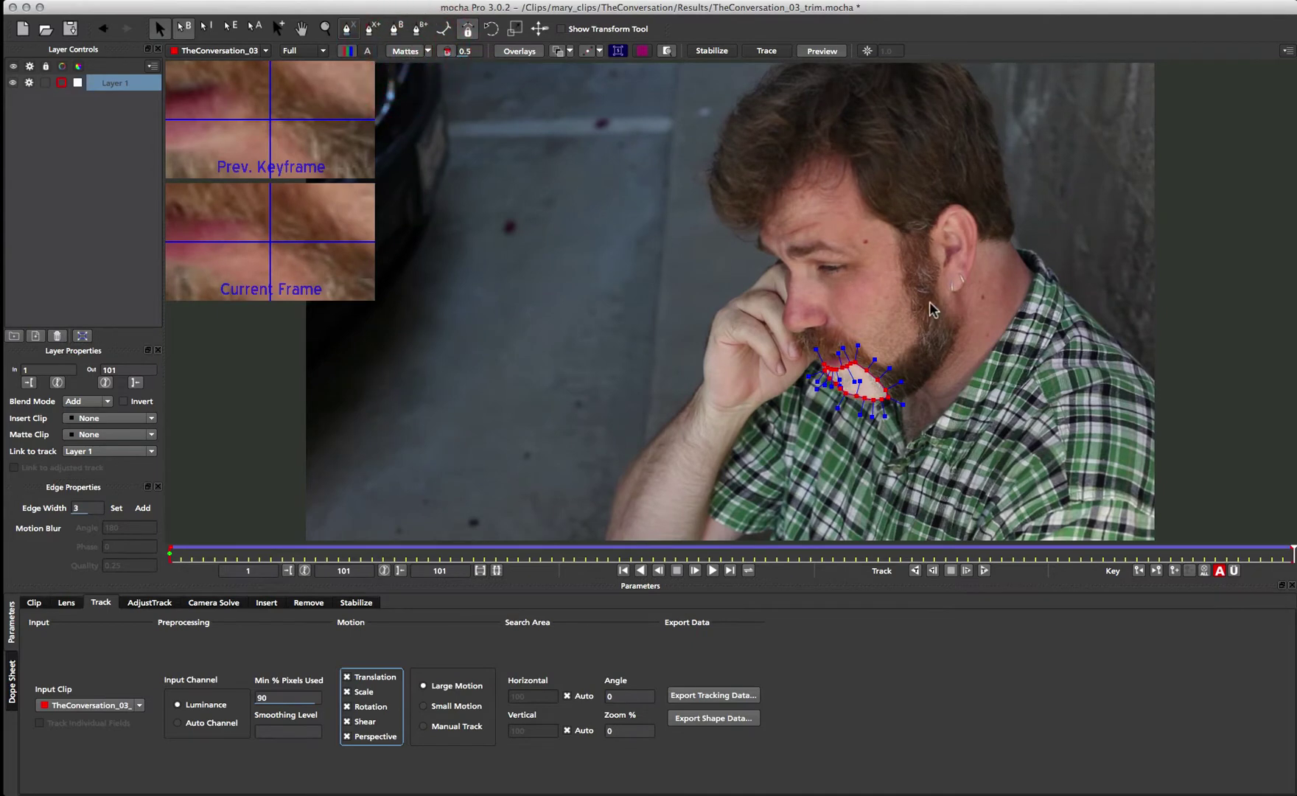
- Show the transform tool and adjust the chin spline's lower-edge points to the chin outline at frame 101
{"action": "key", "text": "z"}
{"action": "left_click_drag", "start_coordinate": [926, 361], "coordinate": [904, 258]}
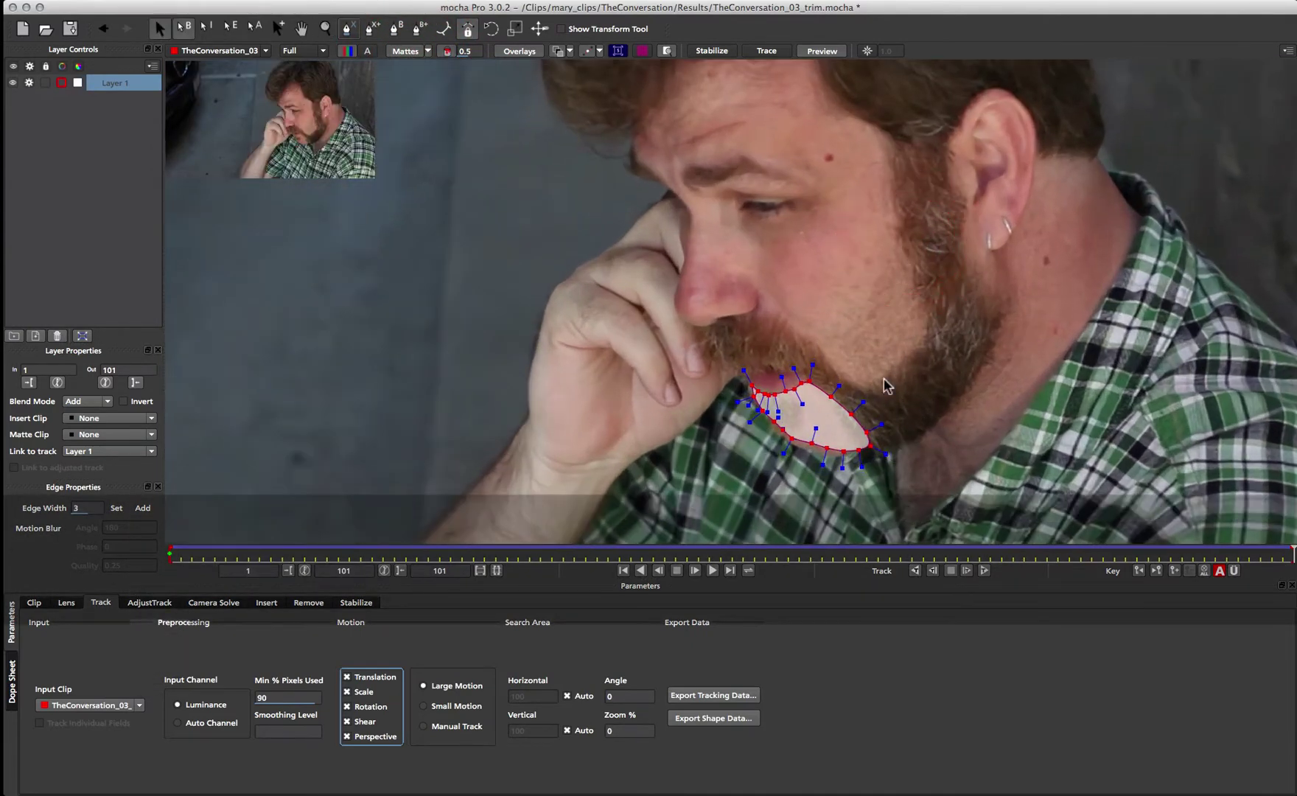
{"action": "left_click", "coordinate": [562, 28]}
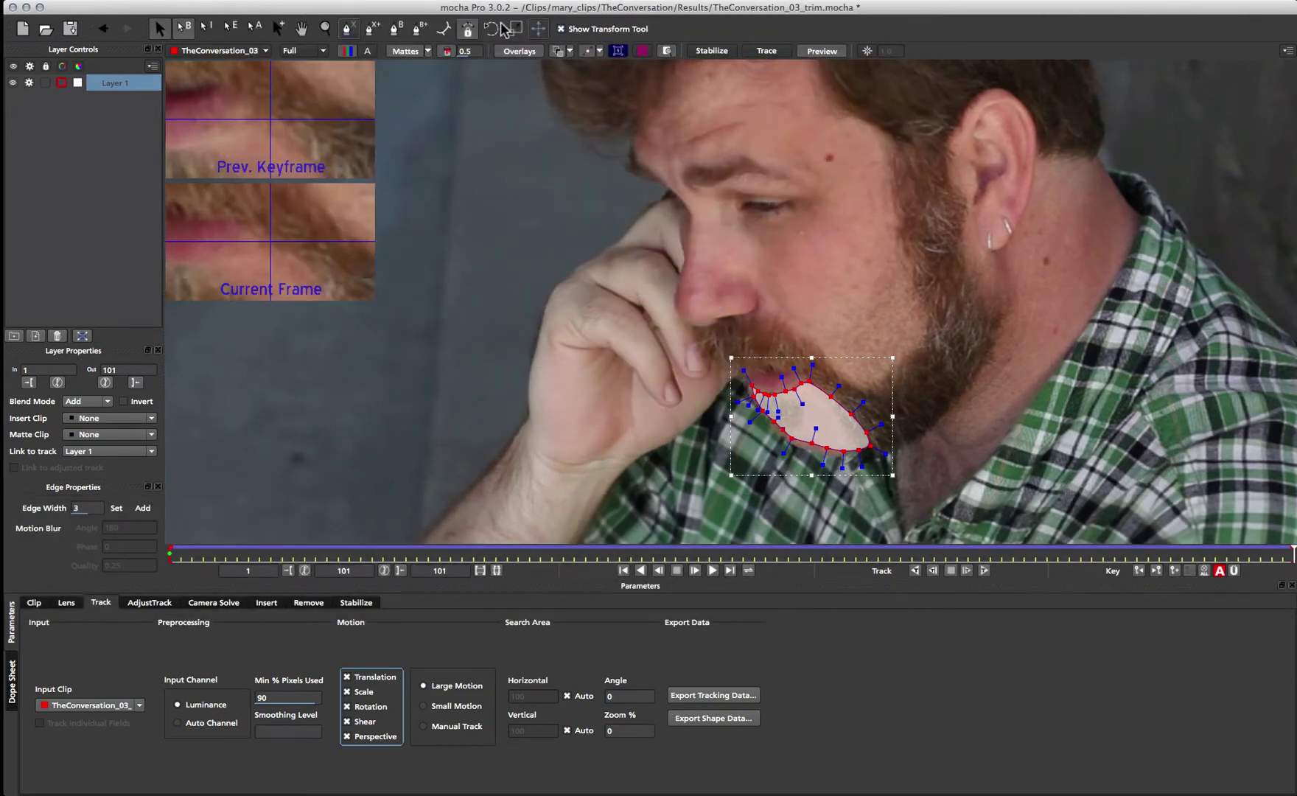
{"action": "left_click_drag", "start_coordinate": [814, 478], "coordinate": [811, 476]}
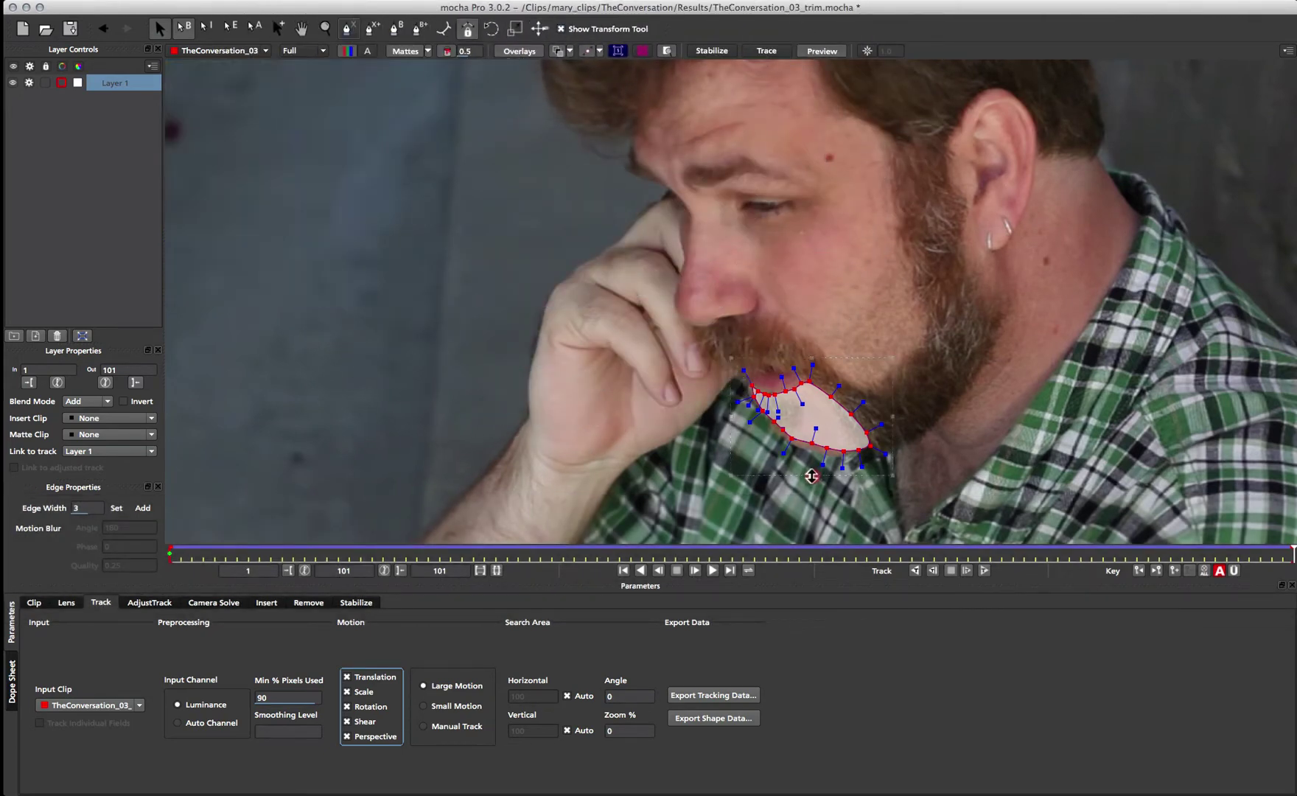
{"action": "left_click_drag", "start_coordinate": [712, 411], "coordinate": [737, 432]}
{"action": "left_click_drag", "start_coordinate": [815, 446], "coordinate": [777, 432]}
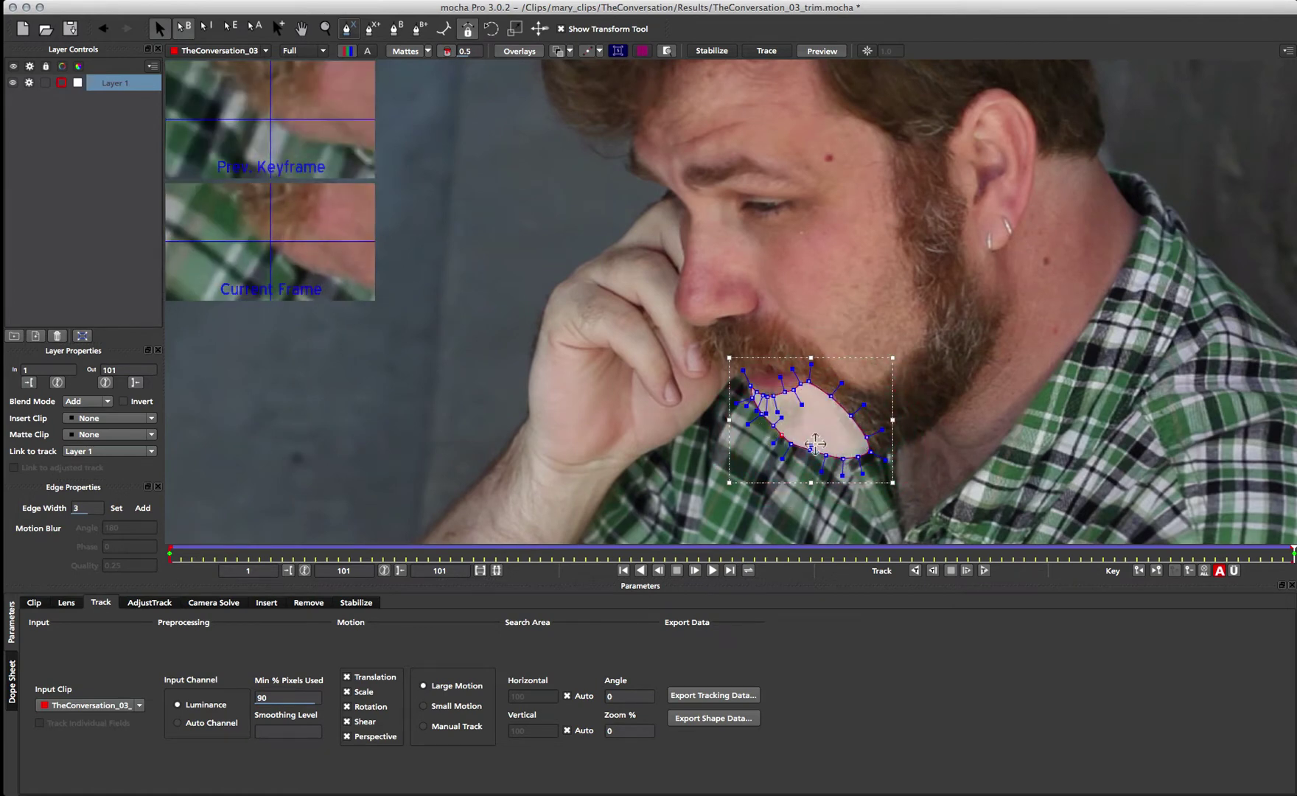
- Adjust the chin spline's lower-edge points to fit the chin outline at frame 8
{"action": "left_click_drag", "start_coordinate": [1289, 549], "coordinate": [101, 544]}
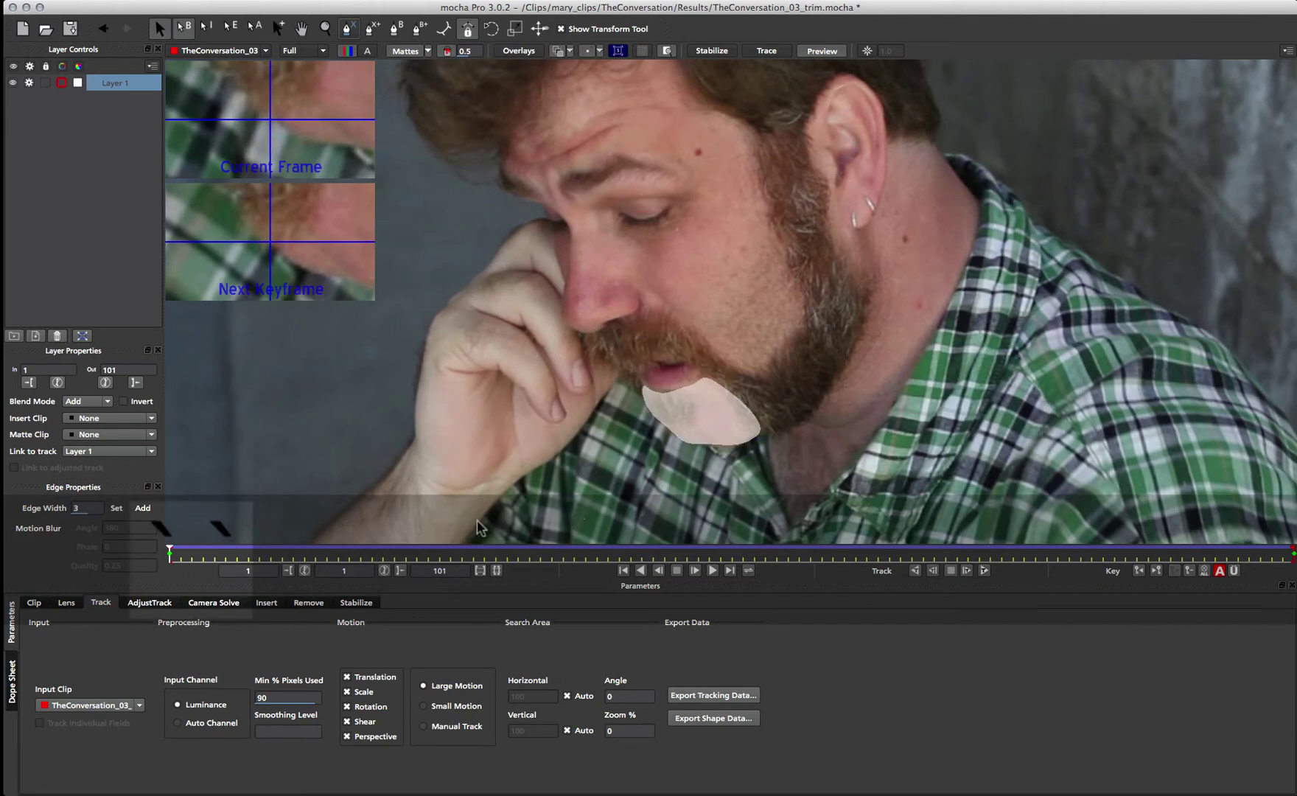
{"action": "left_click_drag", "start_coordinate": [193, 560], "coordinate": [247, 553]}
{"action": "left_click", "coordinate": [744, 417]}
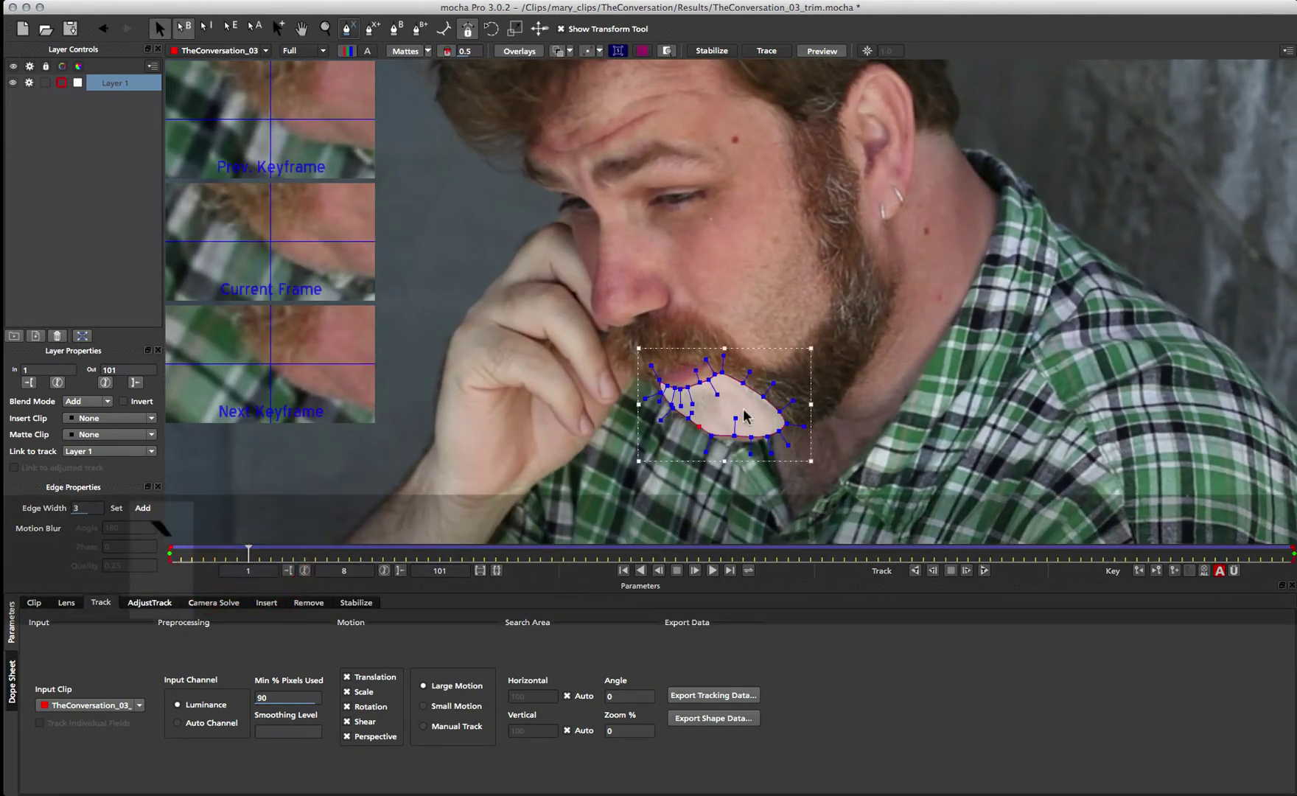
{"action": "left_click_drag", "start_coordinate": [733, 434], "coordinate": [751, 441]}
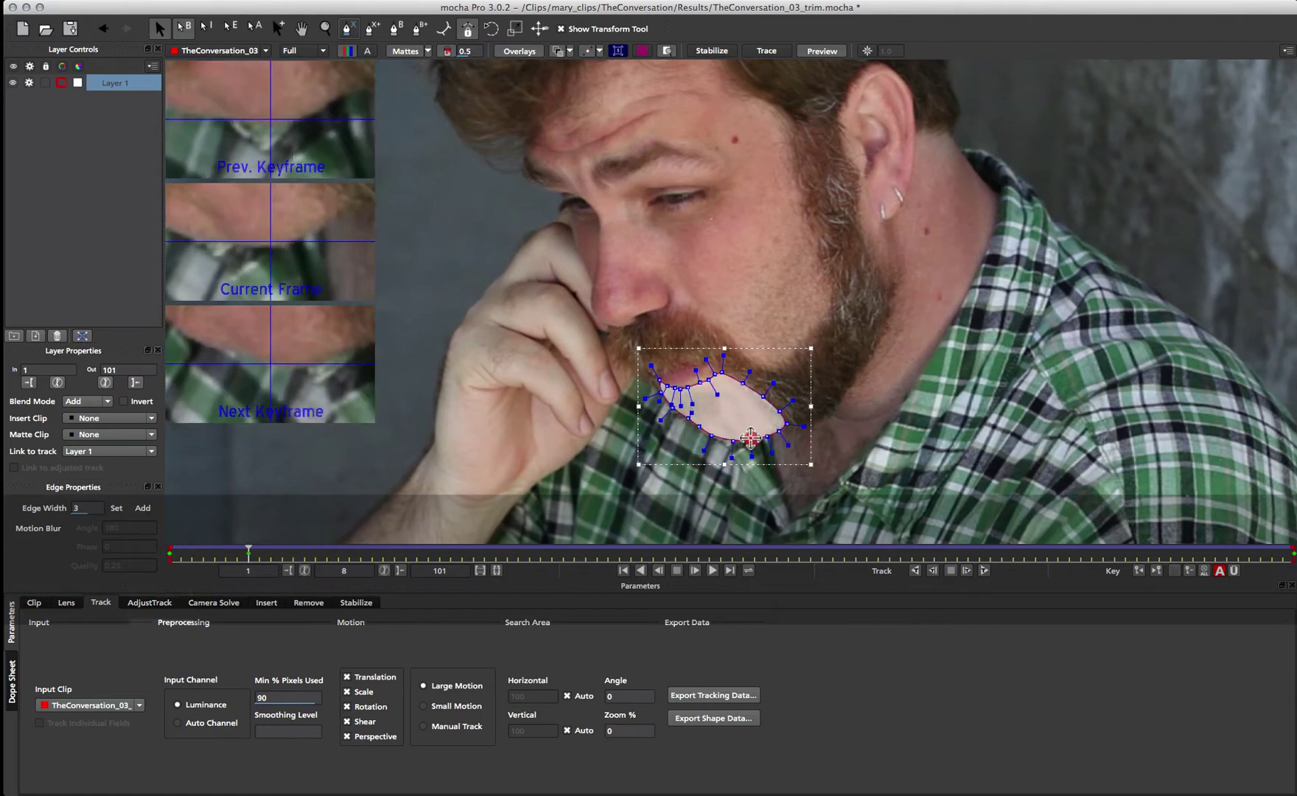
{"action": "left_click", "coordinate": [760, 435]}
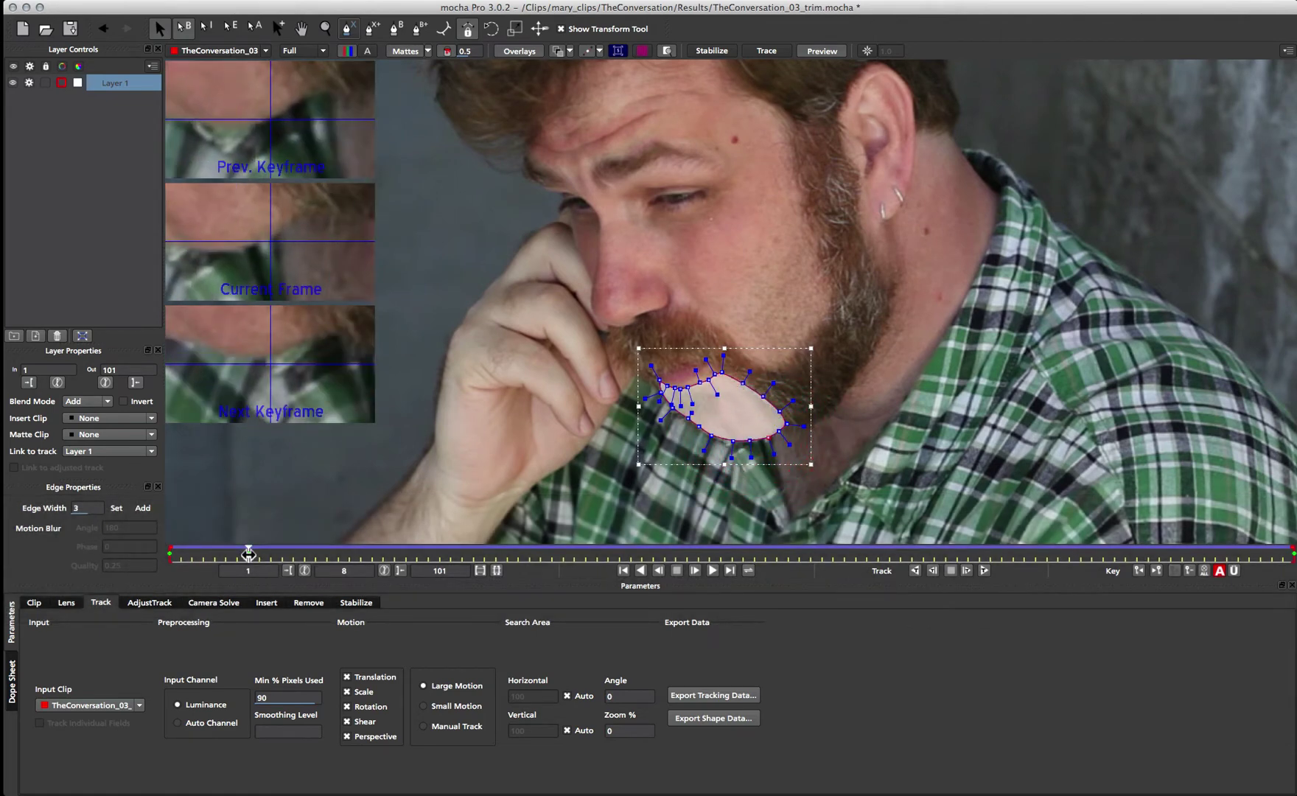
- Return to frame 1 and rename the tracked layer as chin
{"action": "left_click_drag", "start_coordinate": [249, 554], "coordinate": [9, 564]}
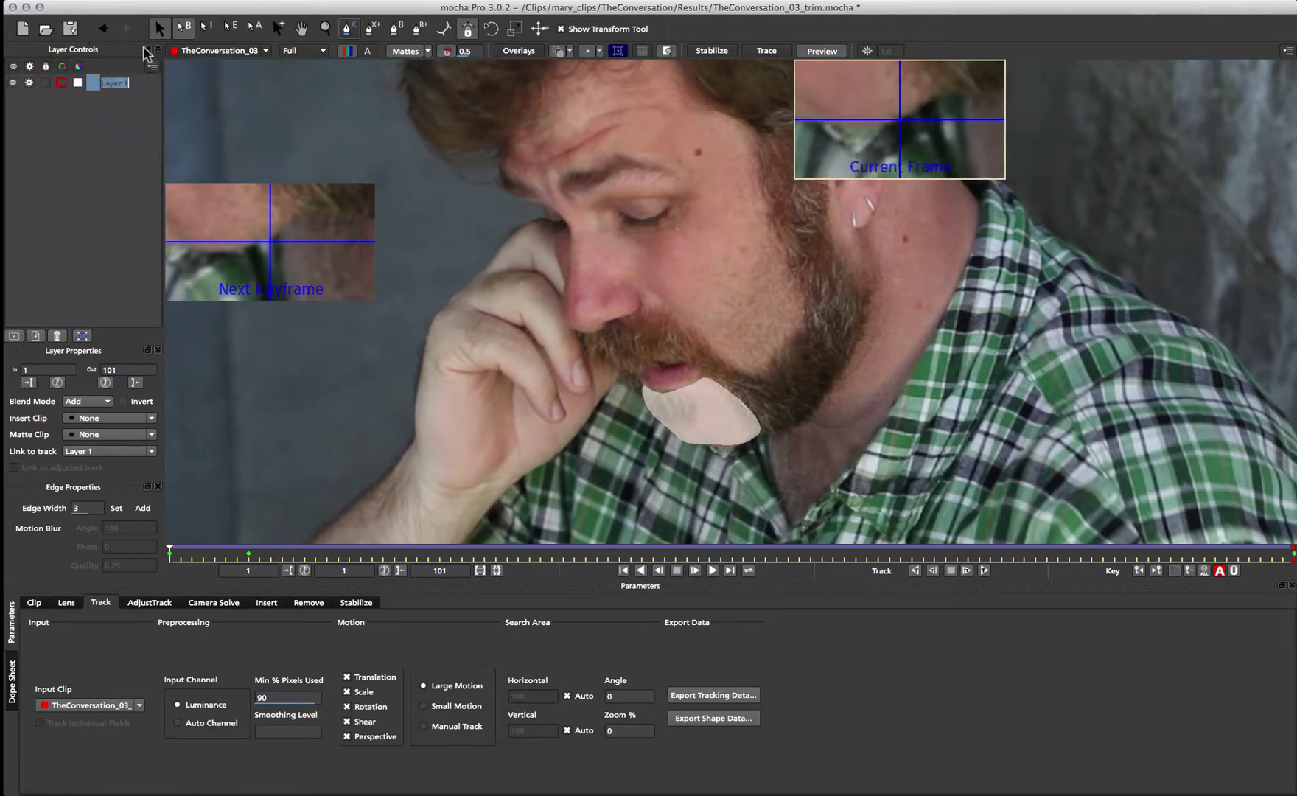
{"action": "type", "text": "chin"}
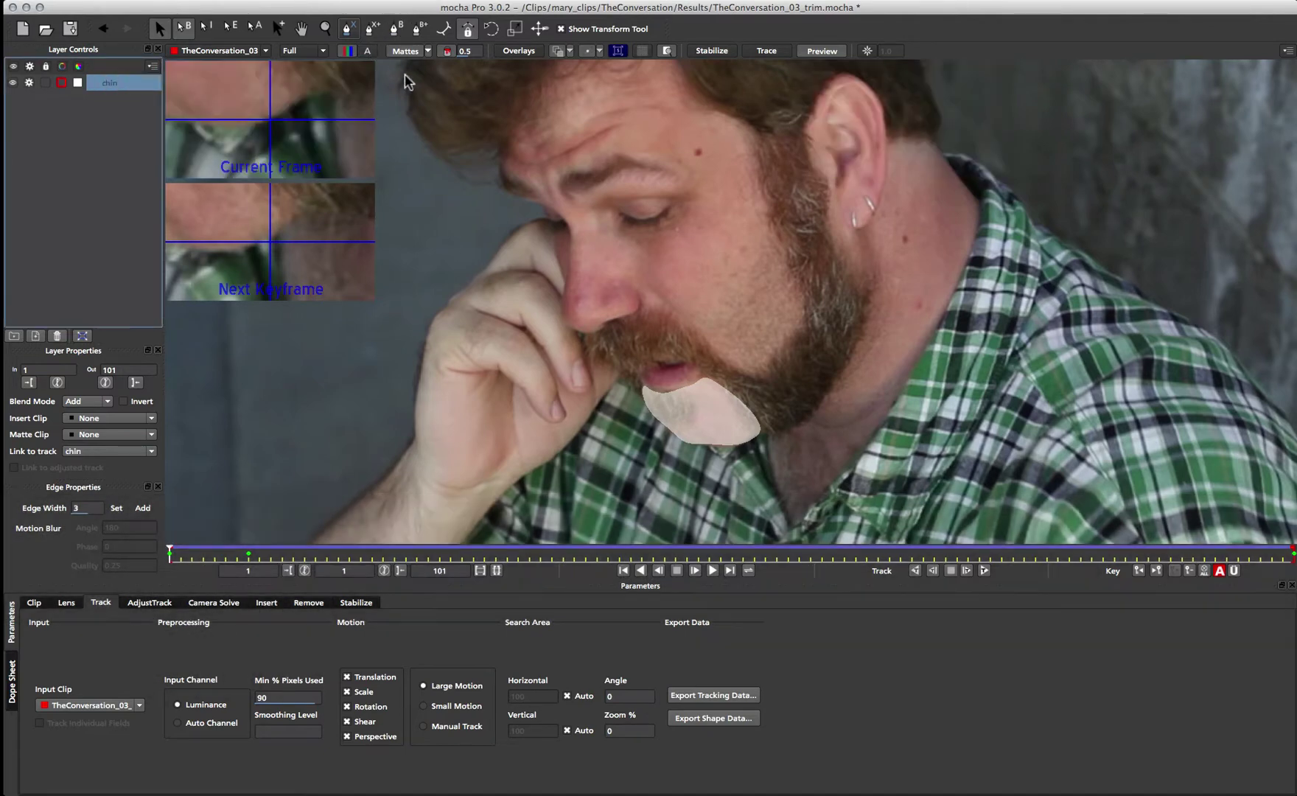
{"action": "key", "text": "super+a"}
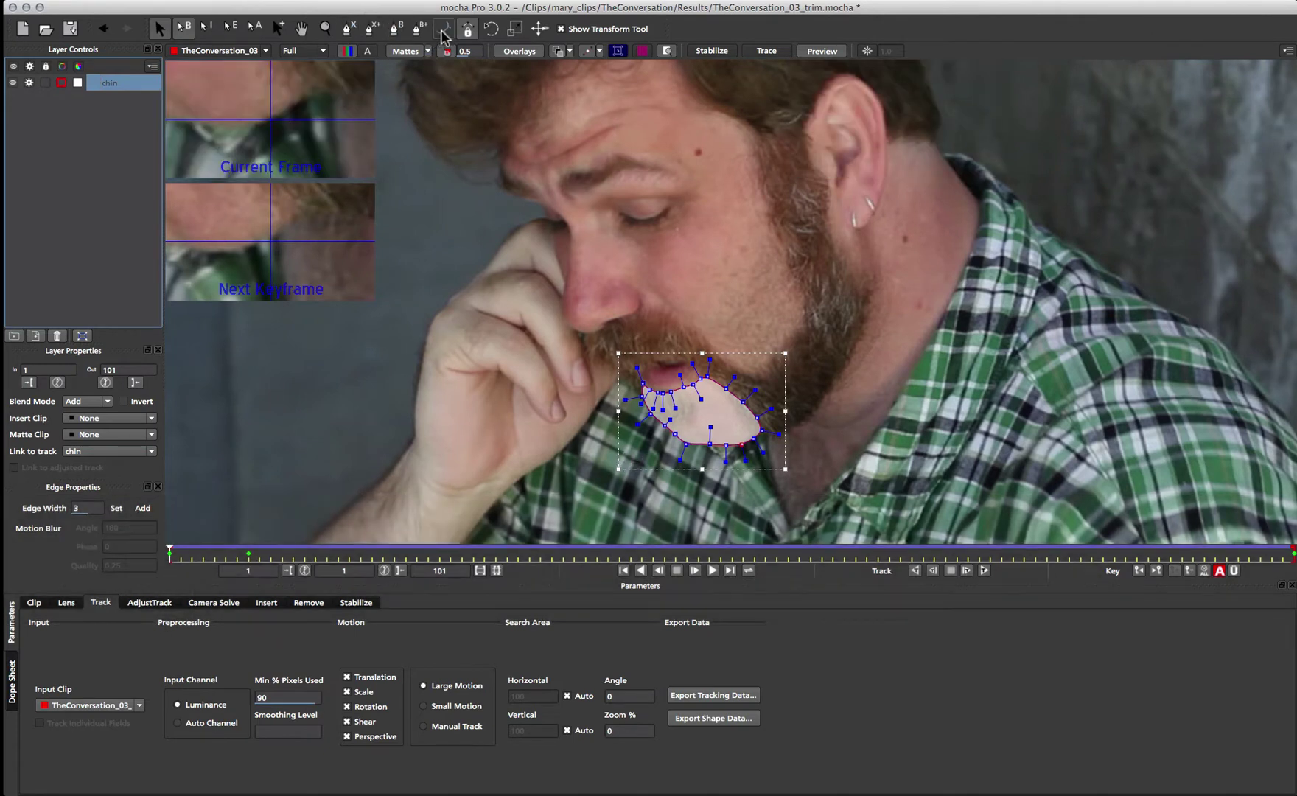
- Draw a closed X-spline on frame 1 around the bearded jaw, from beside the earlobe down to the mouth corner and chin edge
{"action": "left_click", "coordinate": [348, 31]}
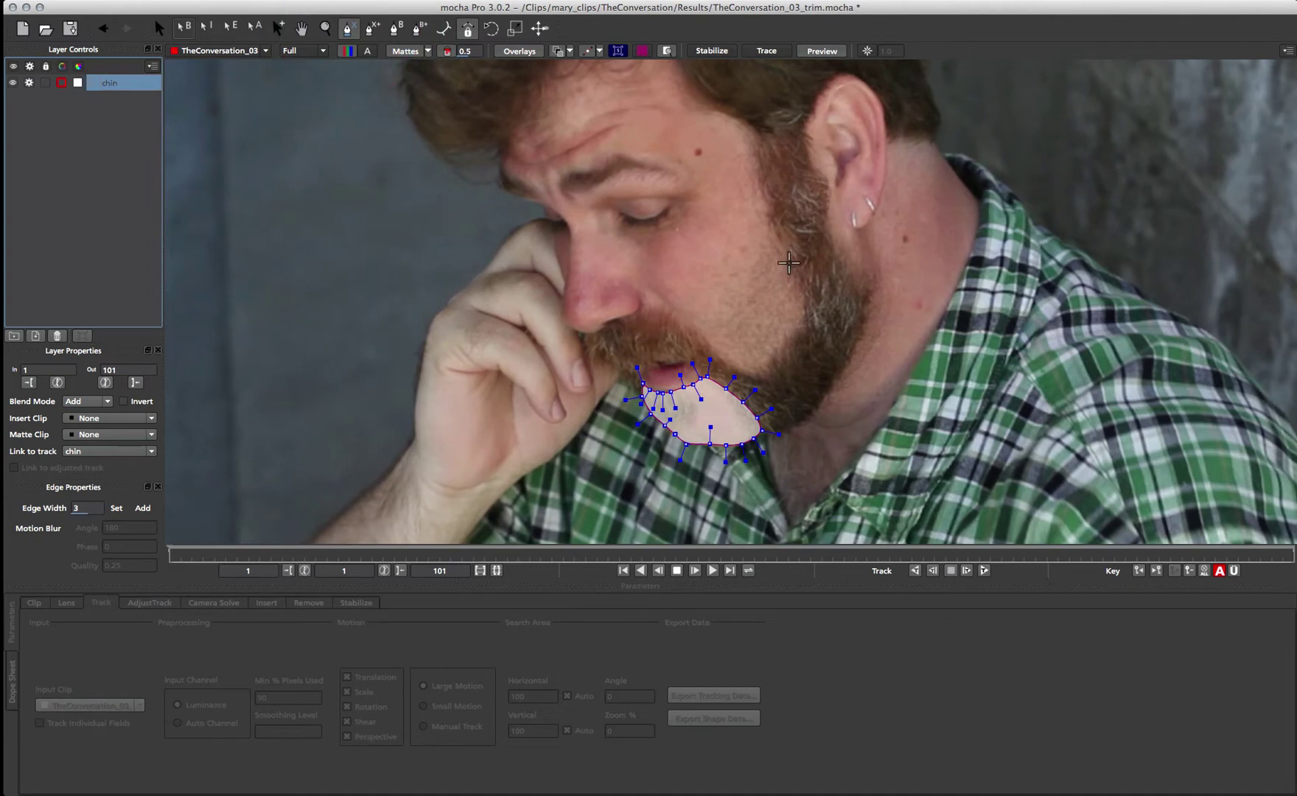
{"action": "left_click", "coordinate": [774, 225]}
{"action": "left_click", "coordinate": [784, 248]}
{"action": "left_click", "coordinate": [818, 330]}
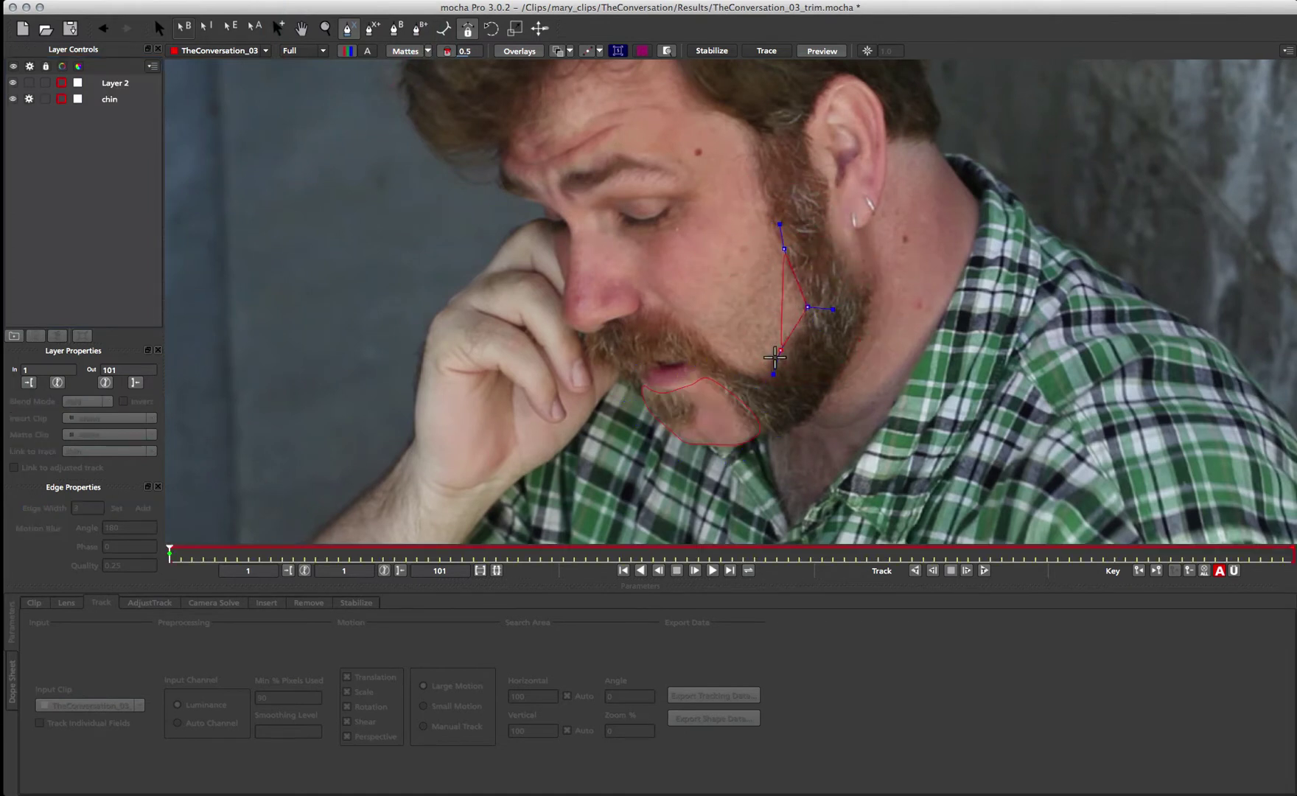
{"action": "left_click", "coordinate": [716, 364]}
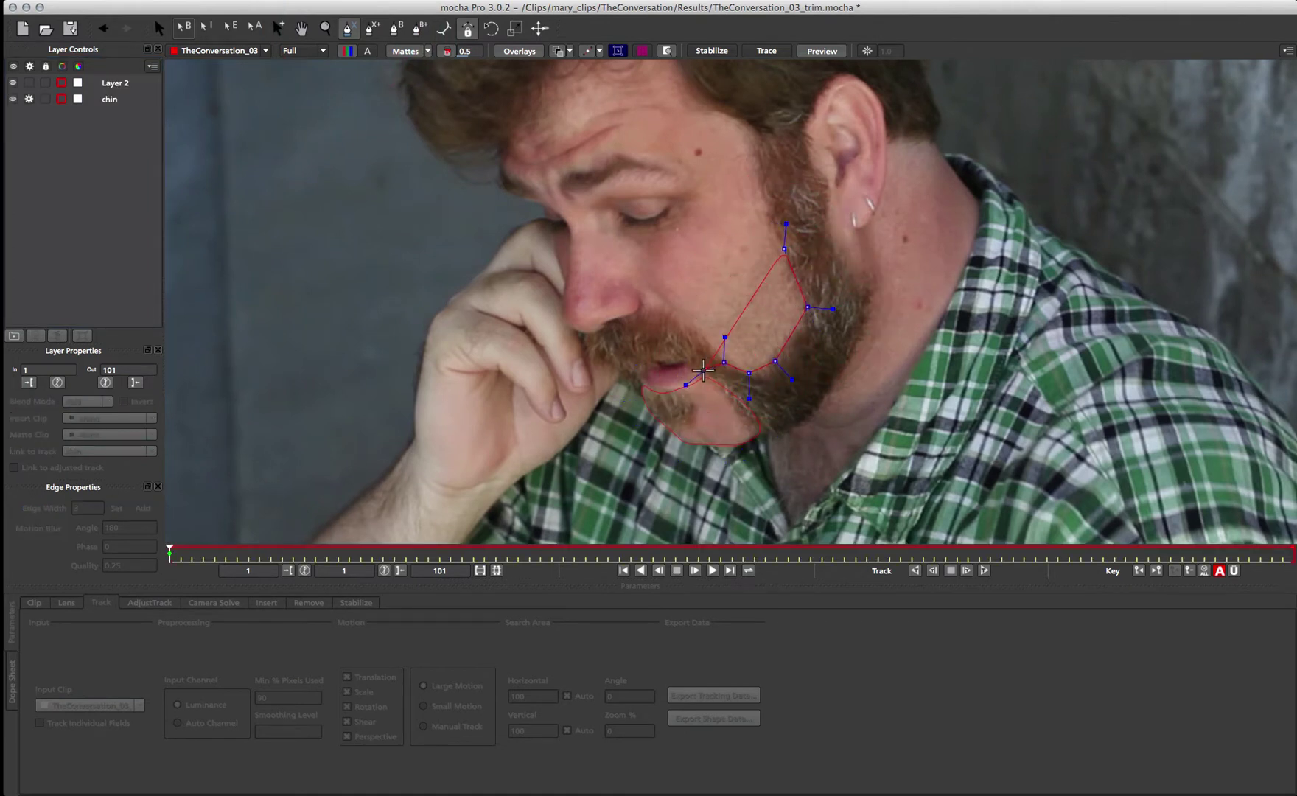
{"action": "left_click", "coordinate": [737, 392]}
{"action": "left_click", "coordinate": [759, 421]}
{"action": "left_click", "coordinate": [784, 435]}
{"action": "left_click", "coordinate": [817, 413]}
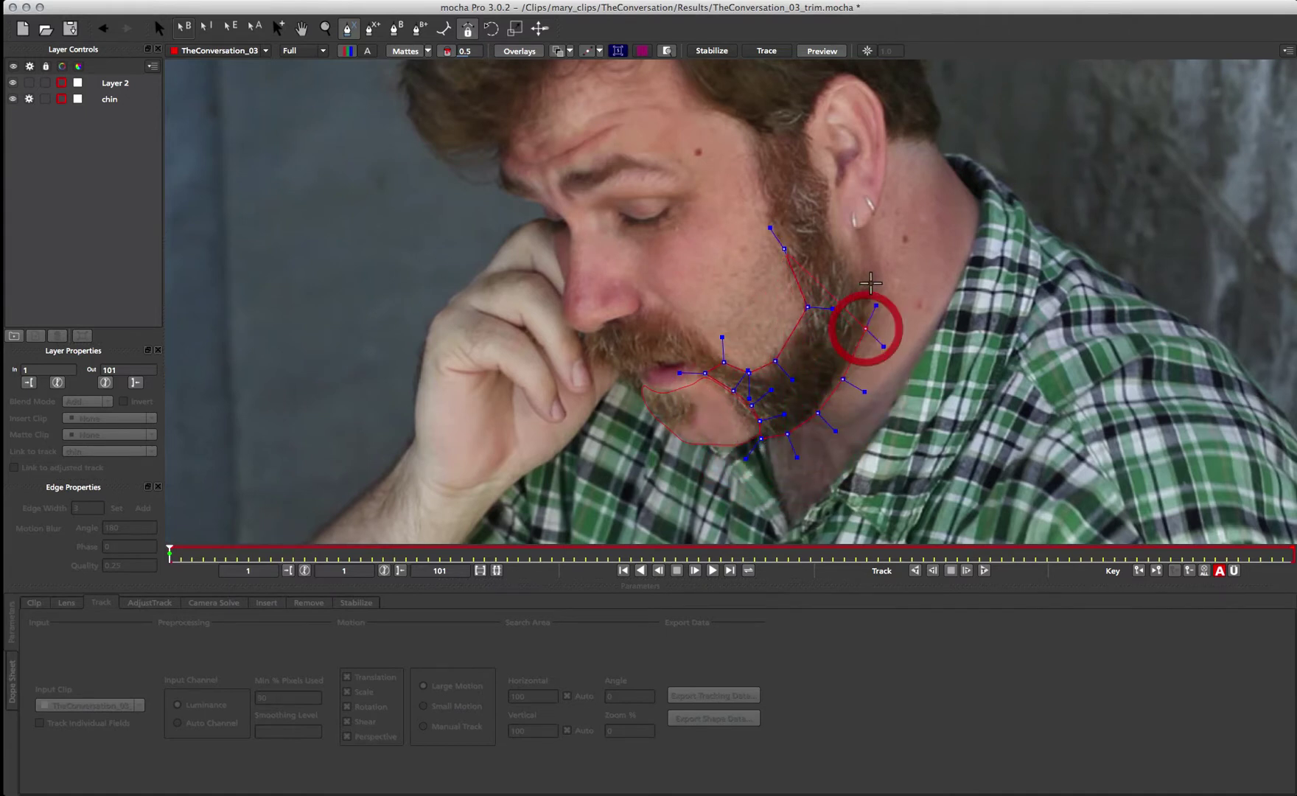
{"action": "left_click", "coordinate": [870, 282]}
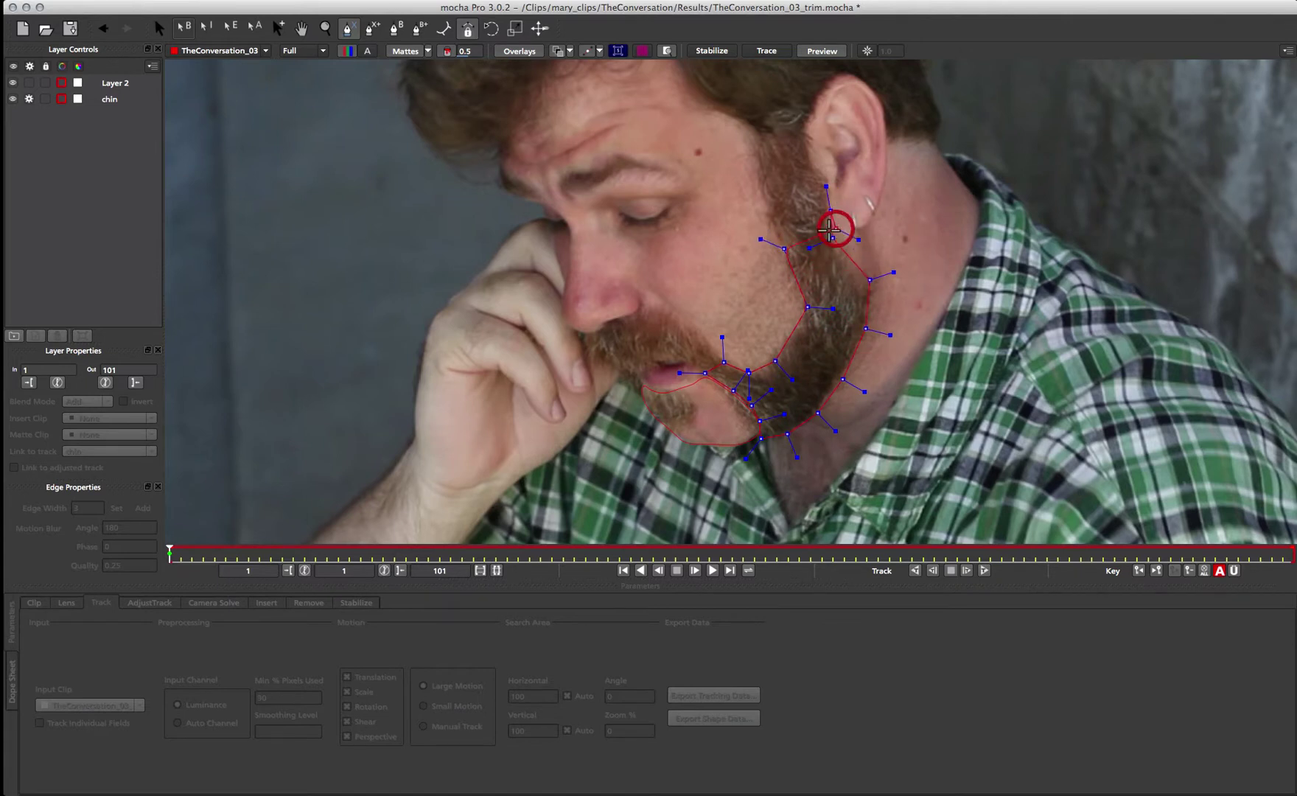
{"action": "left_click", "coordinate": [830, 214]}
{"action": "left_click_drag", "start_coordinate": [837, 192], "coordinate": [837, 190]}
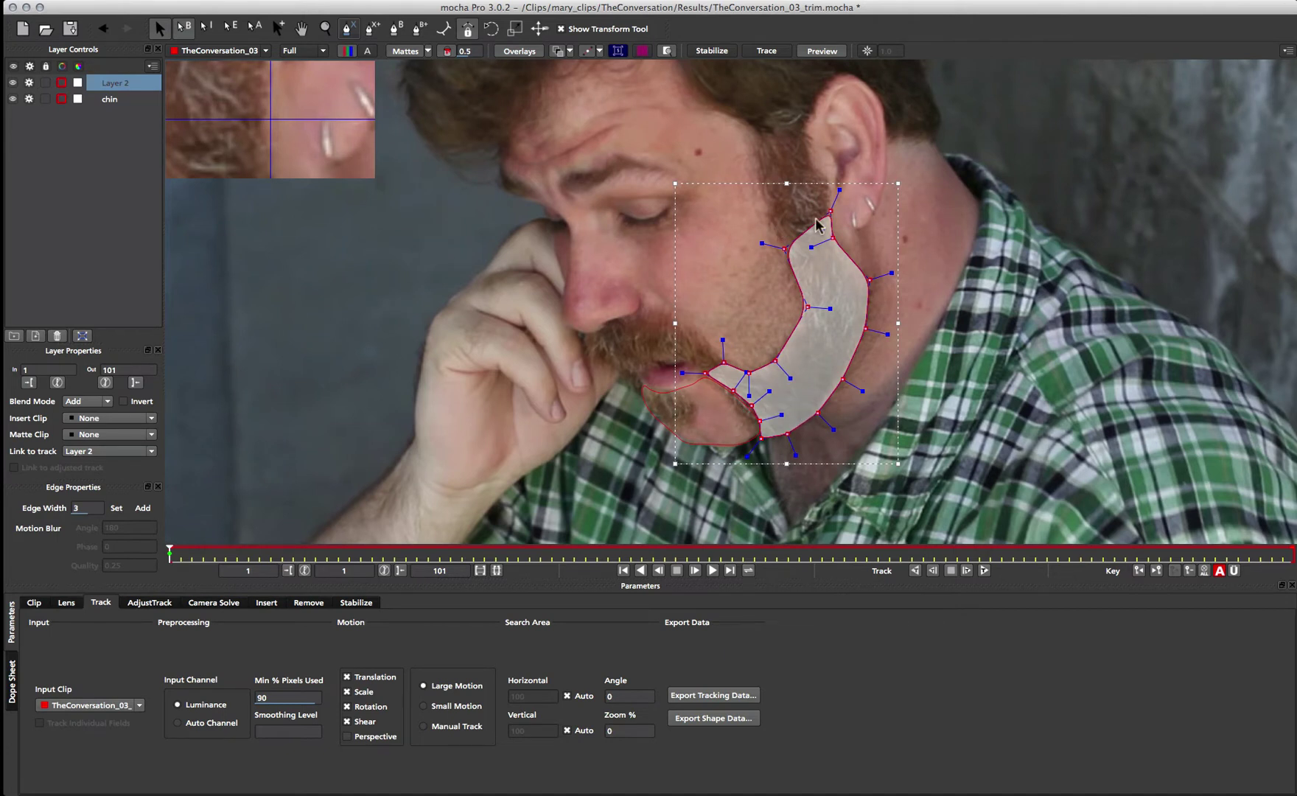
- Turn off tracking for the chin layer and rename the new layer as jaw
{"action": "left_click", "coordinate": [27, 102]}
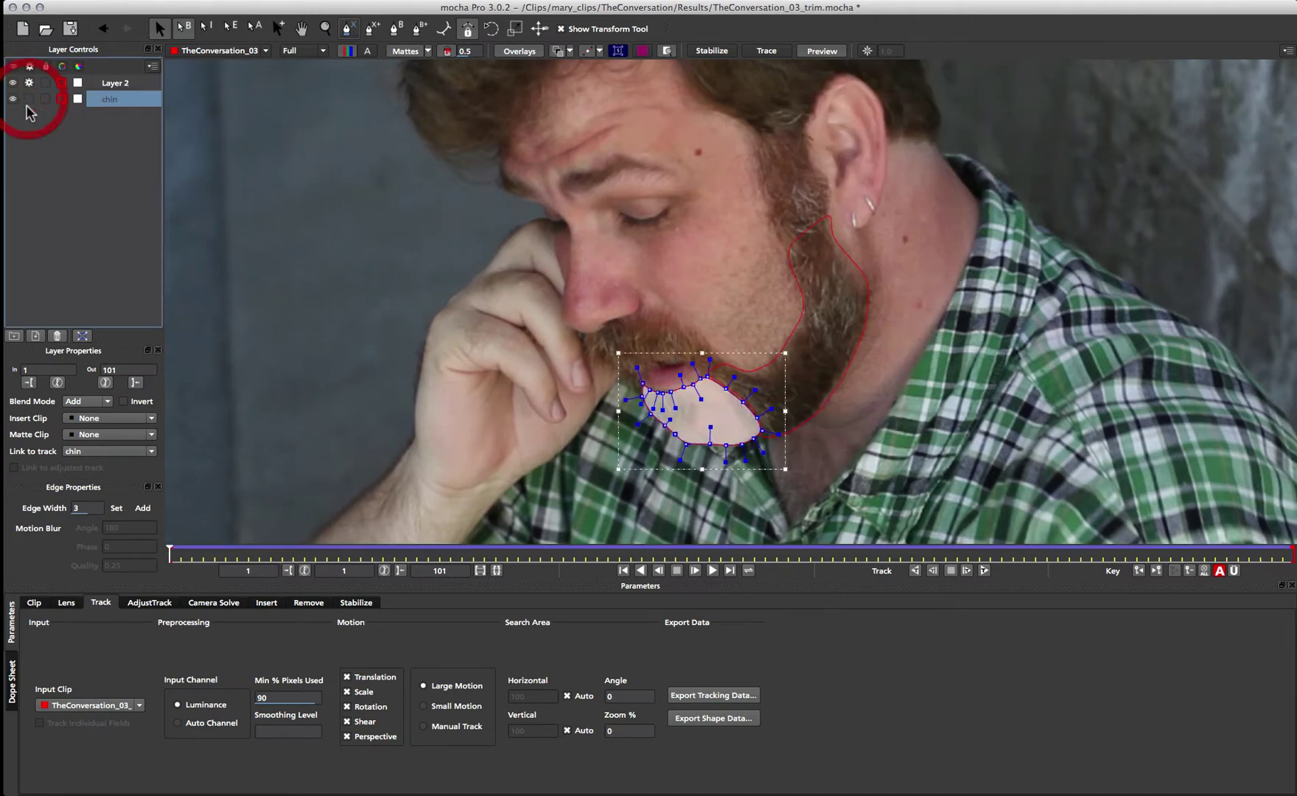
{"action": "left_click", "coordinate": [110, 87]}
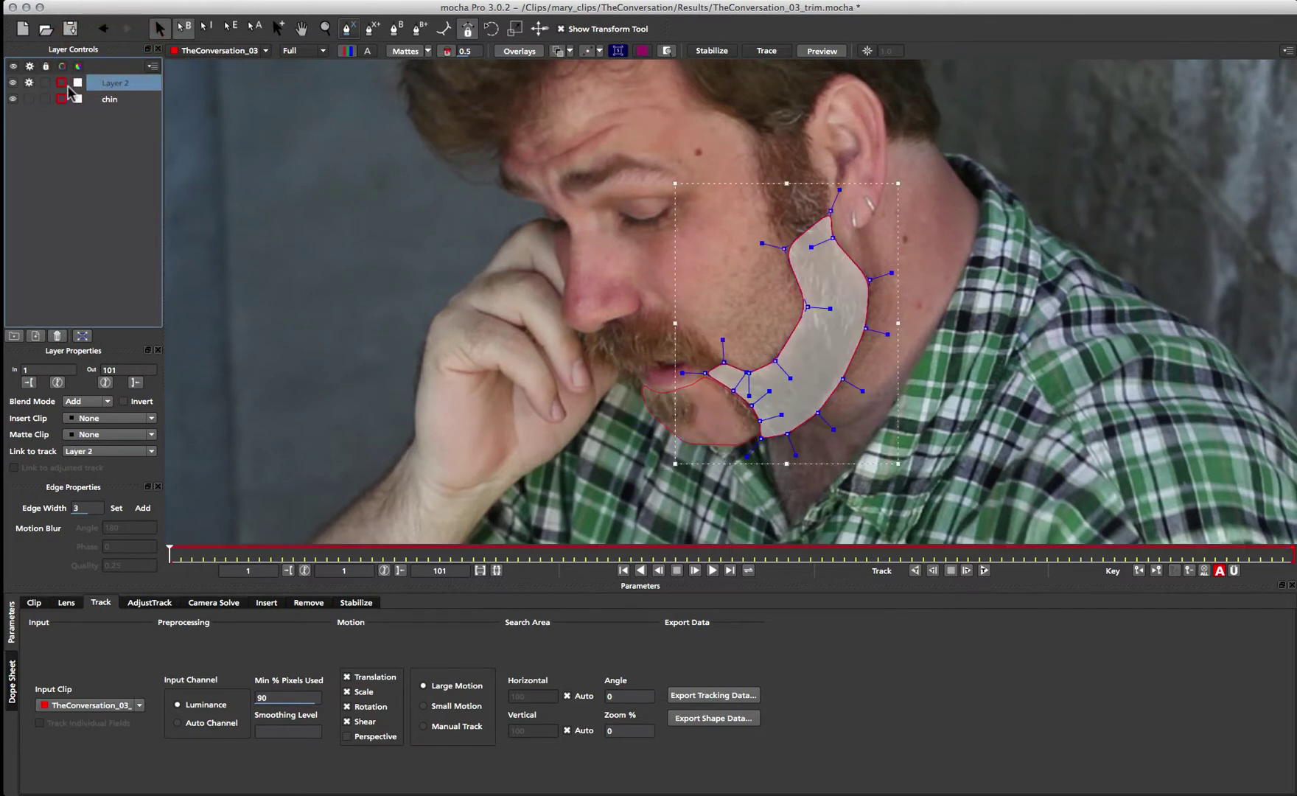
{"action": "type", "text": "jaw"}
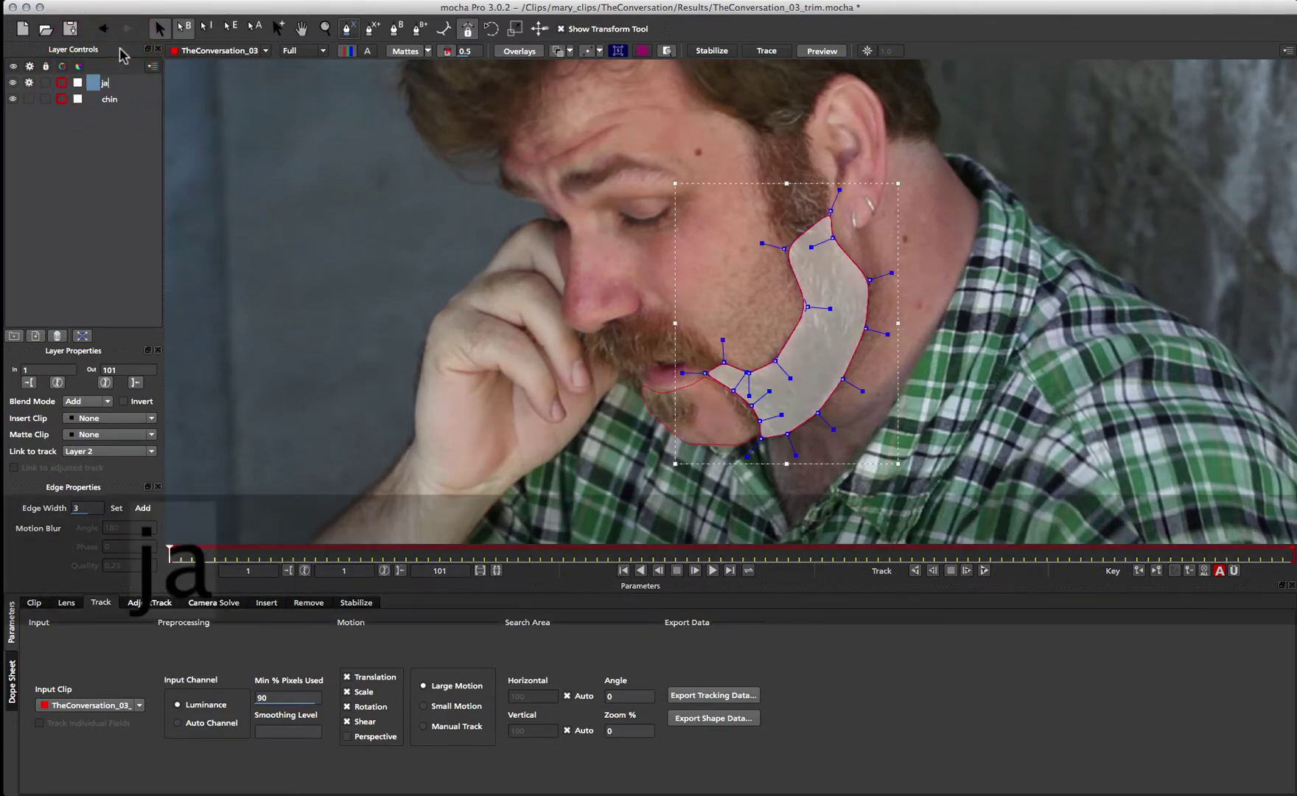
{"action": "key", "text": "Return"}
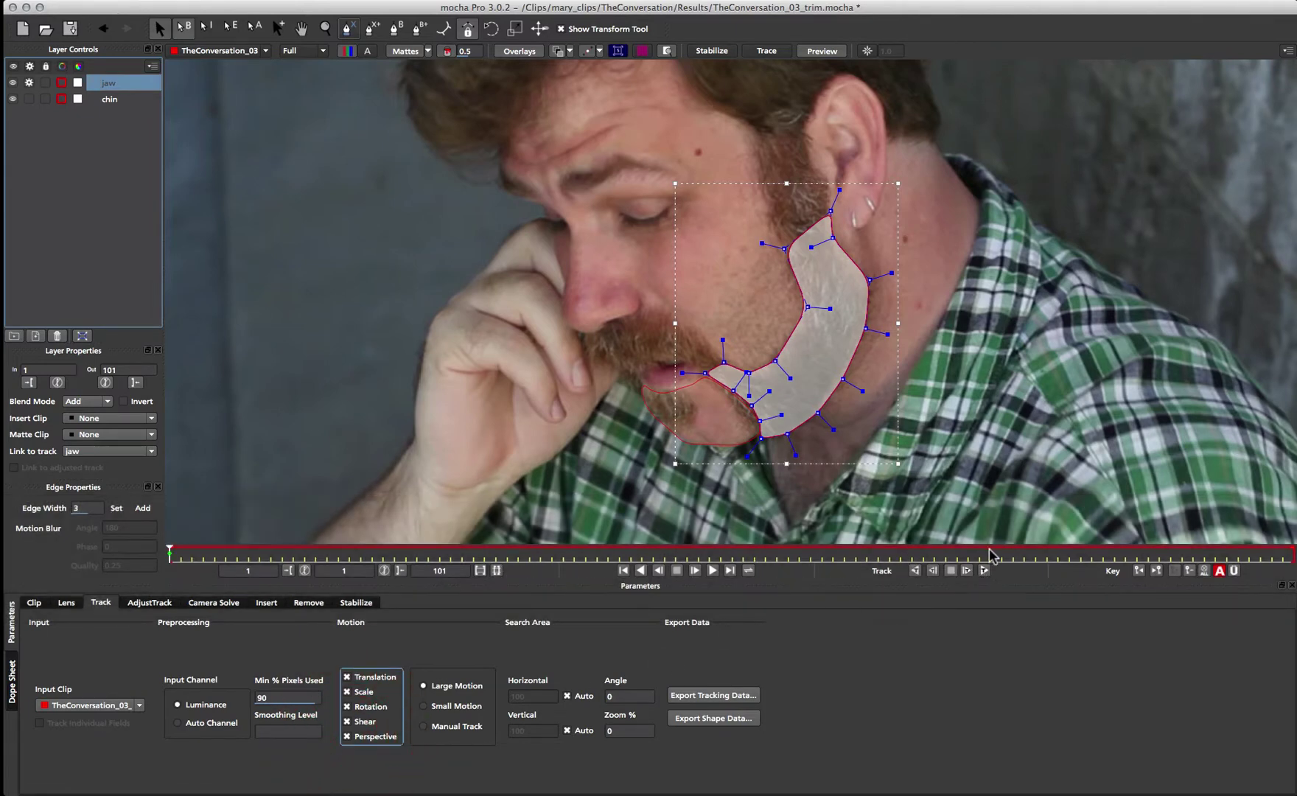
- Track the jaw layer forward to frame 101 with Perspective motion enabled and review the result along the timeline
{"action": "left_click", "coordinate": [985, 570]}
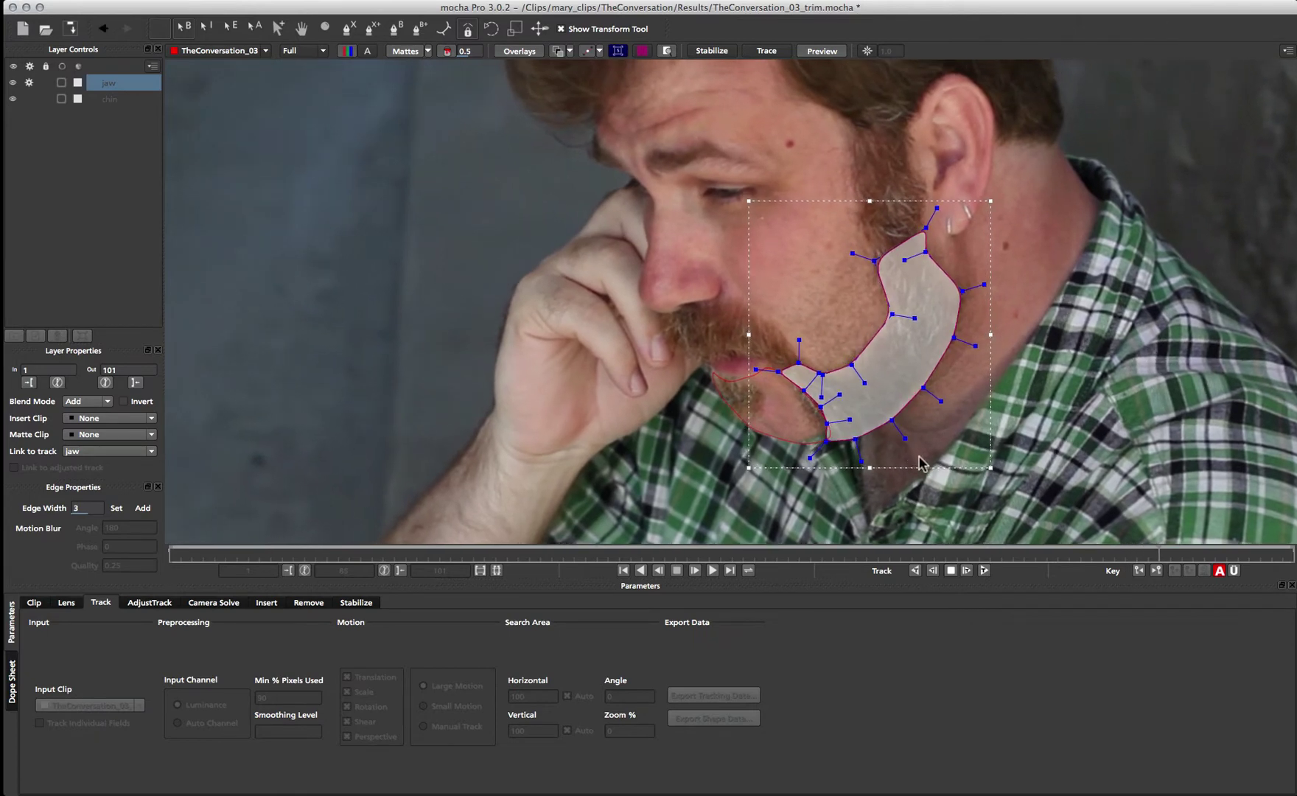
{"action": "key", "text": "Escape"}
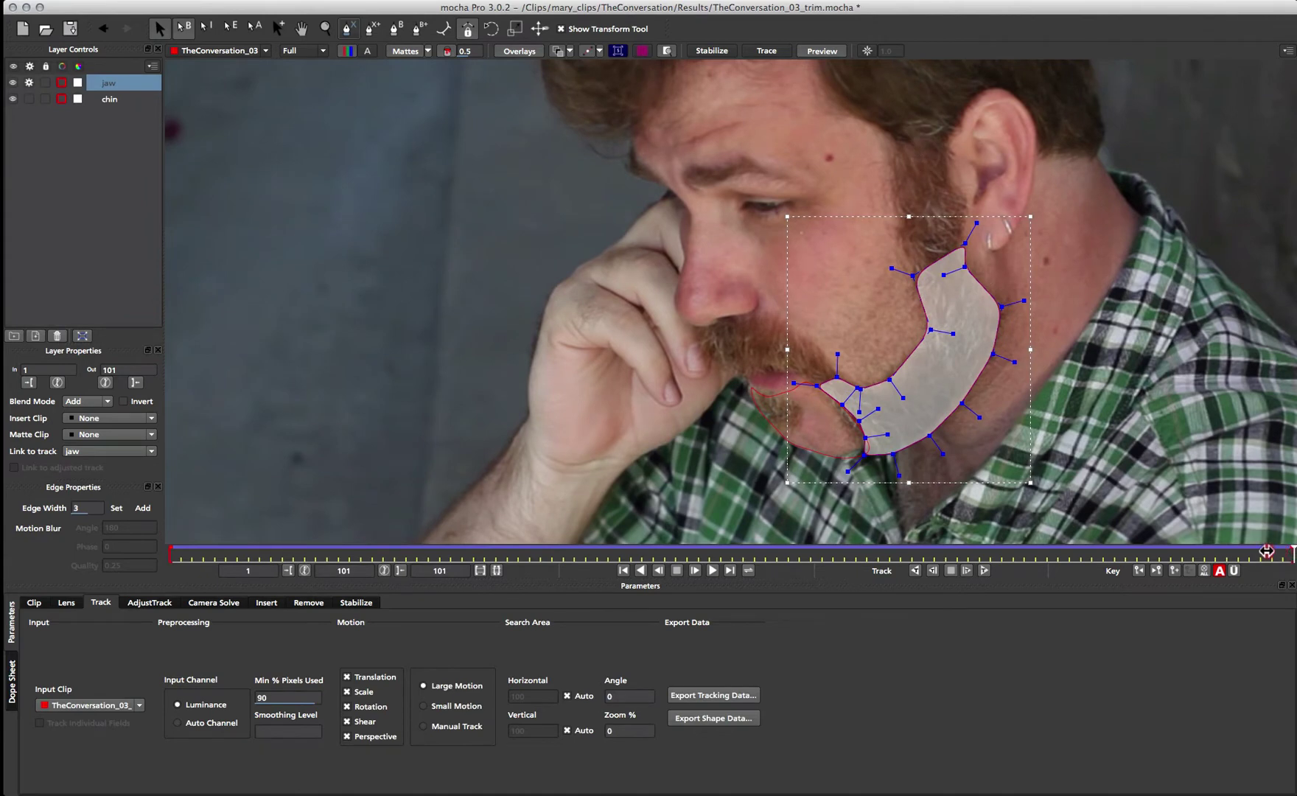
{"action": "left_click_drag", "start_coordinate": [1266, 551], "coordinate": [799, 551]}
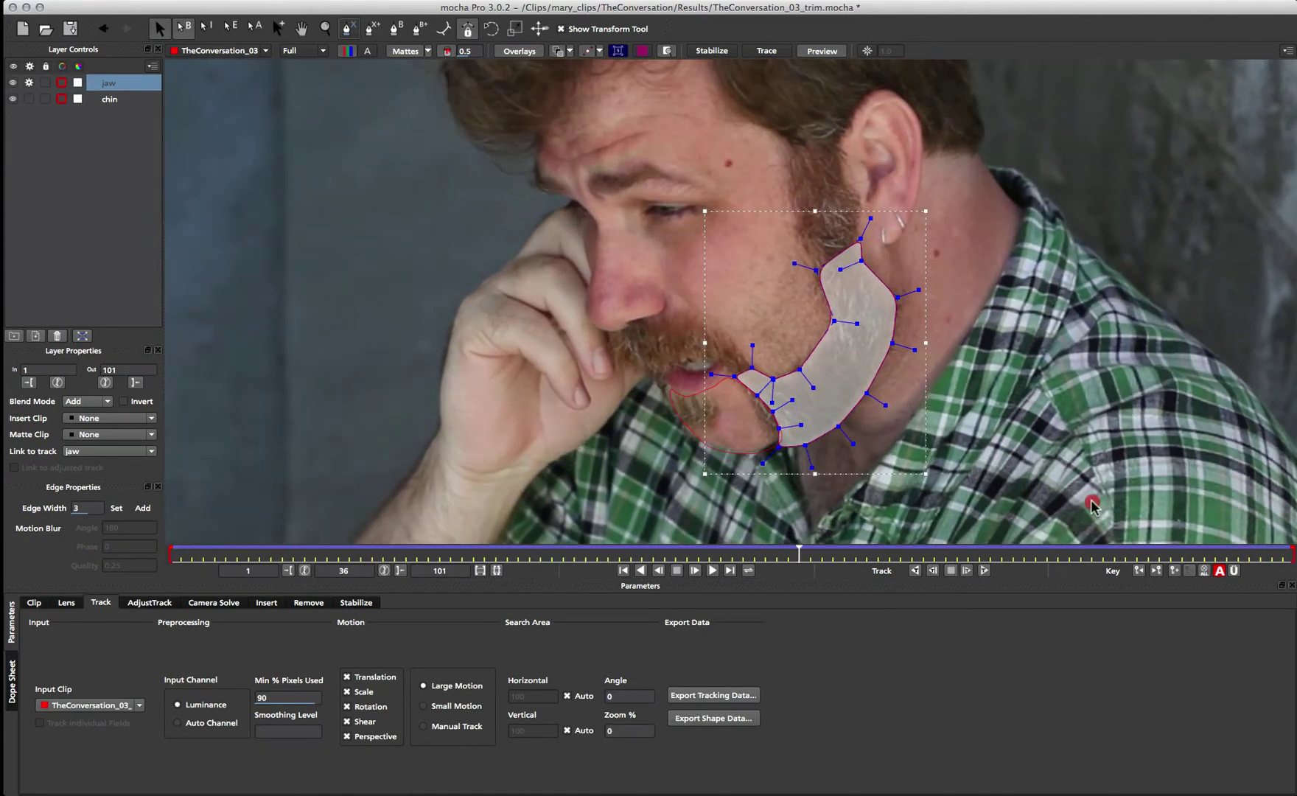
{"action": "key", "text": "space"}
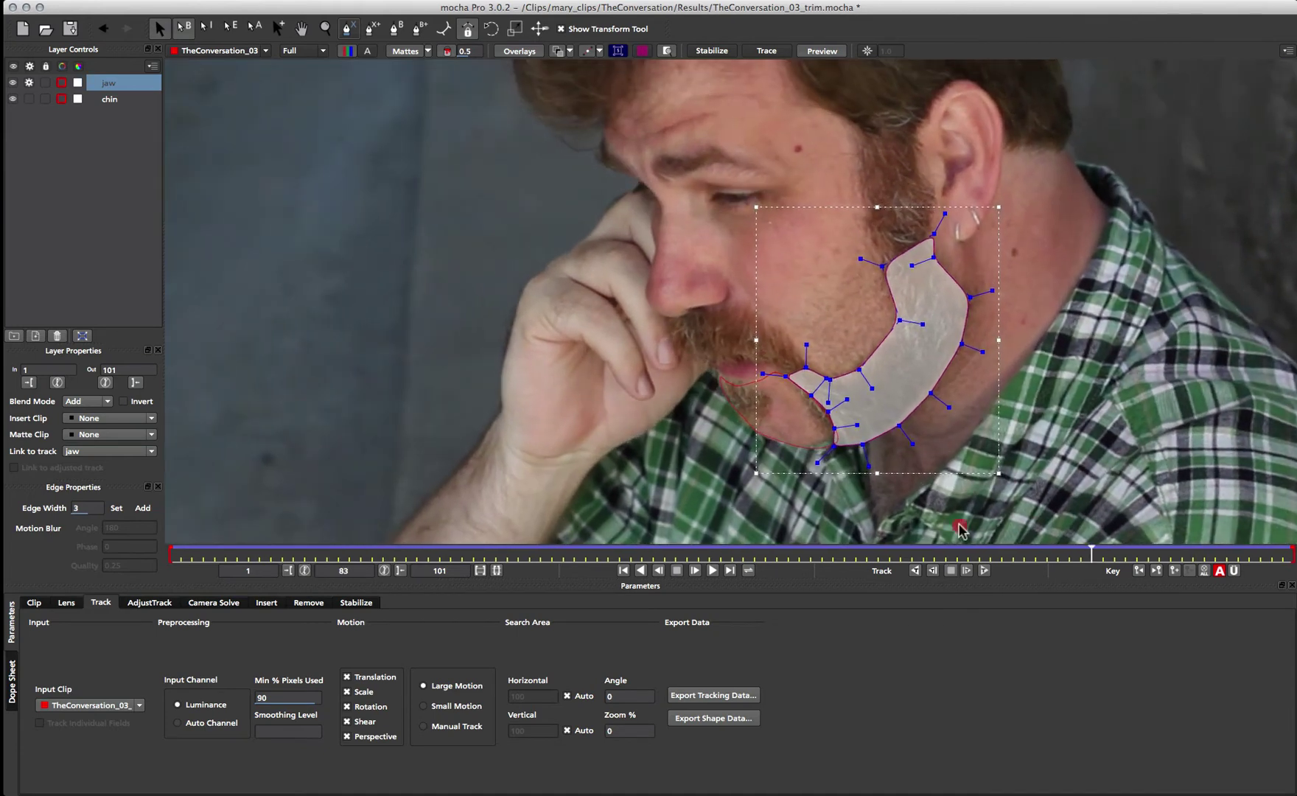
- Review the tracked jaw matte by scrubbing and playing through the clip, and return to frame 1
{"action": "left_click_drag", "start_coordinate": [960, 529], "coordinate": [49, 566]}
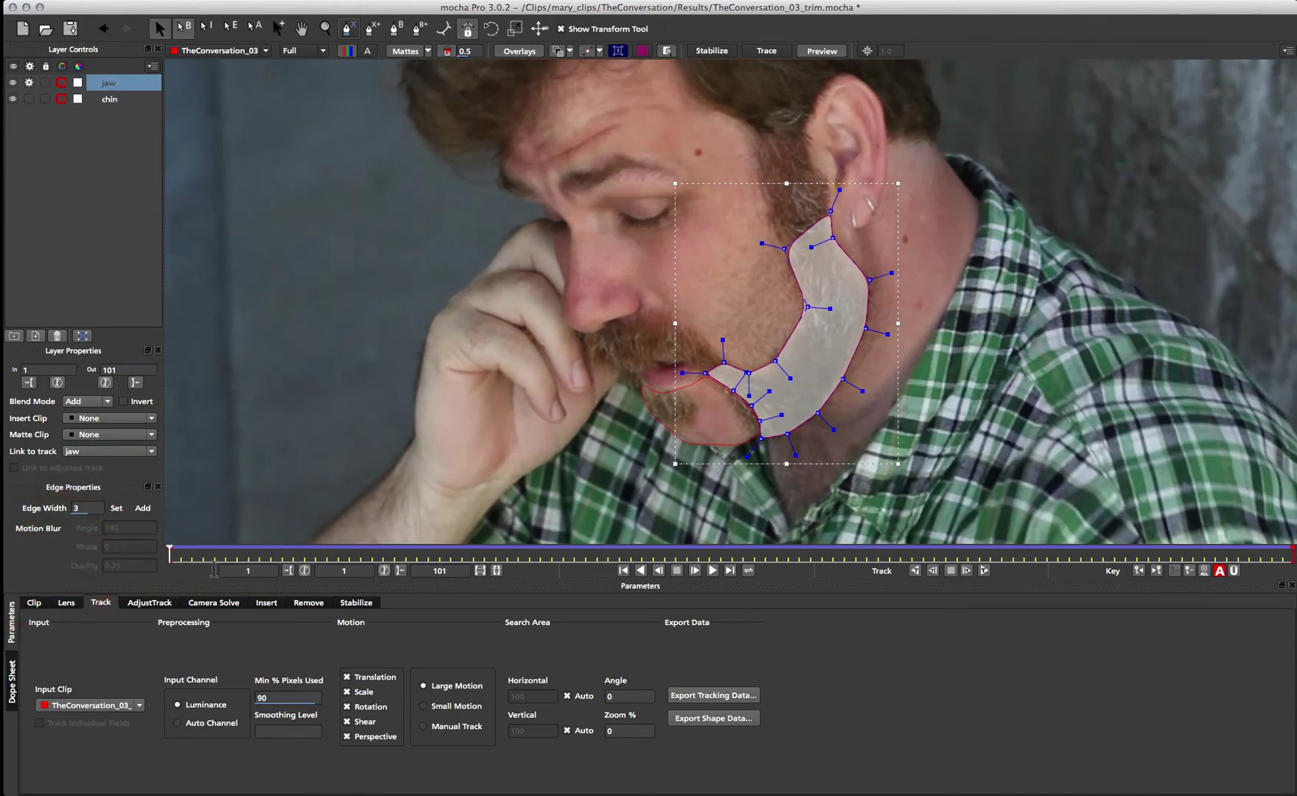
{"action": "key", "text": "space"}
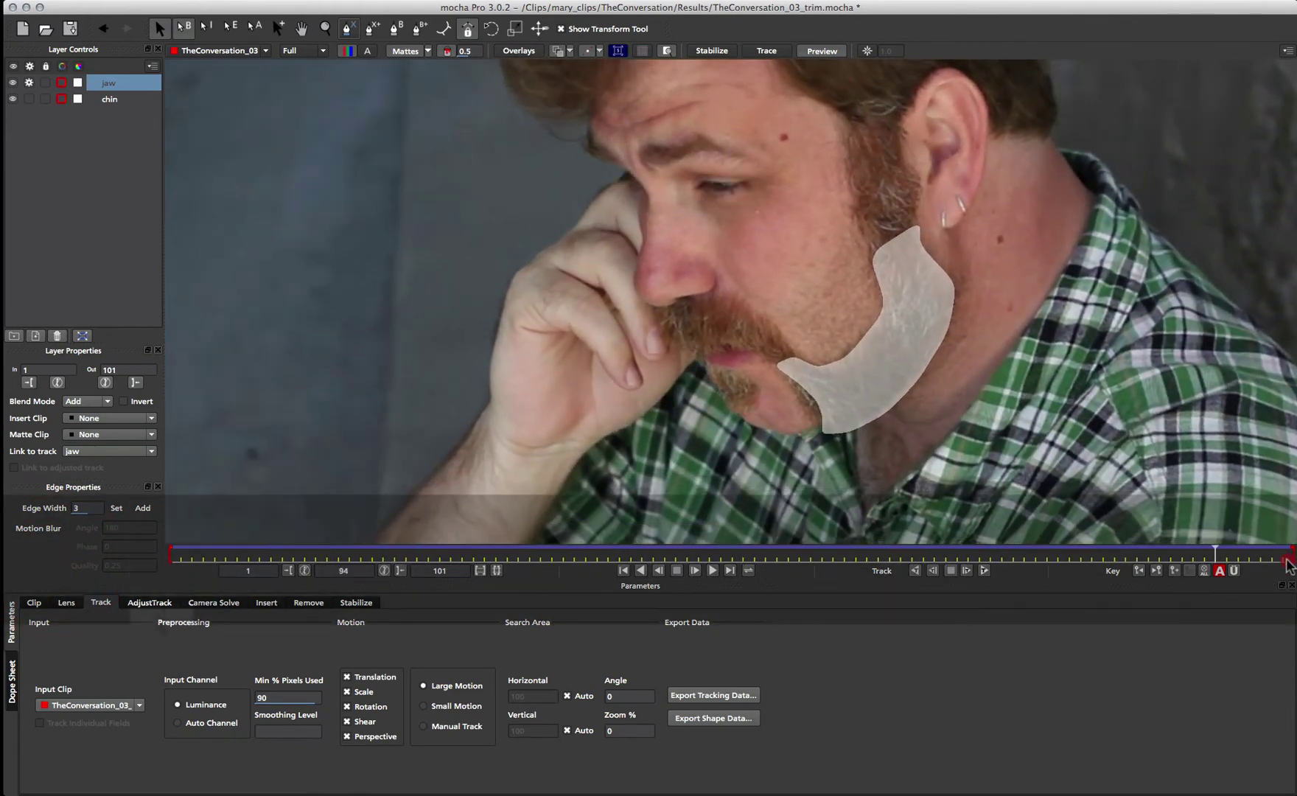
{"action": "left_click_drag", "start_coordinate": [1288, 566], "coordinate": [3, 571]}
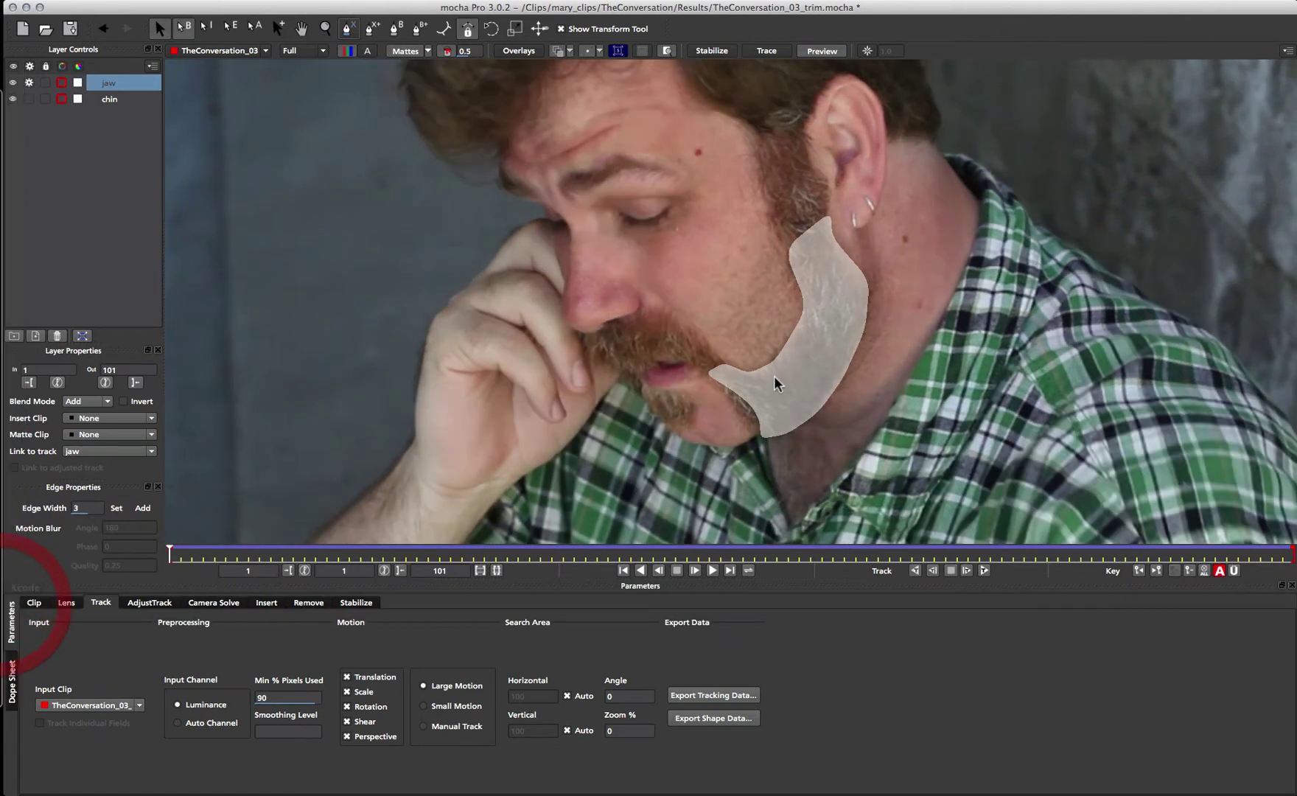
- Display the mattes of both the chin and jaw layers and check the gap between them on frame 1
{"action": "left_click", "coordinate": [428, 52]}
{"action": "left_click", "coordinate": [415, 78]}
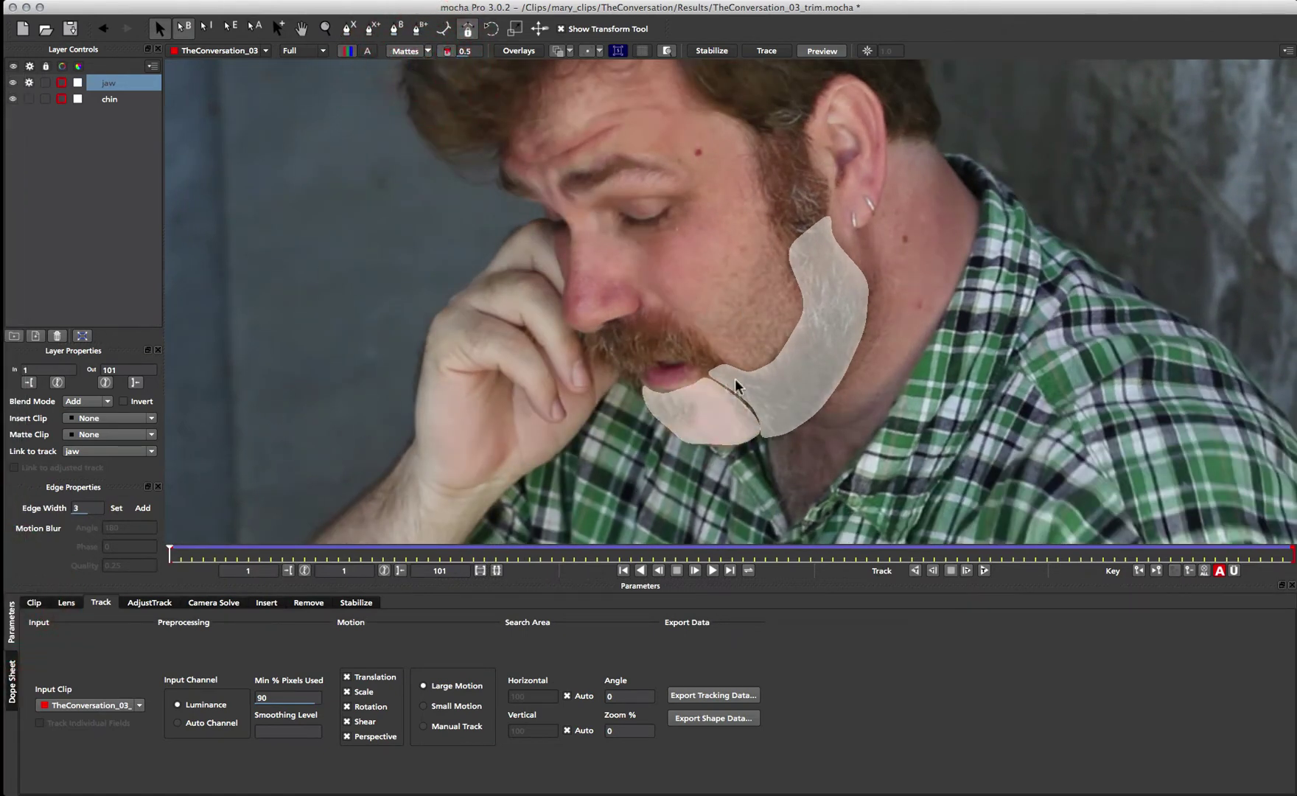
{"action": "left_click_drag", "start_coordinate": [204, 556], "coordinate": [8, 573]}
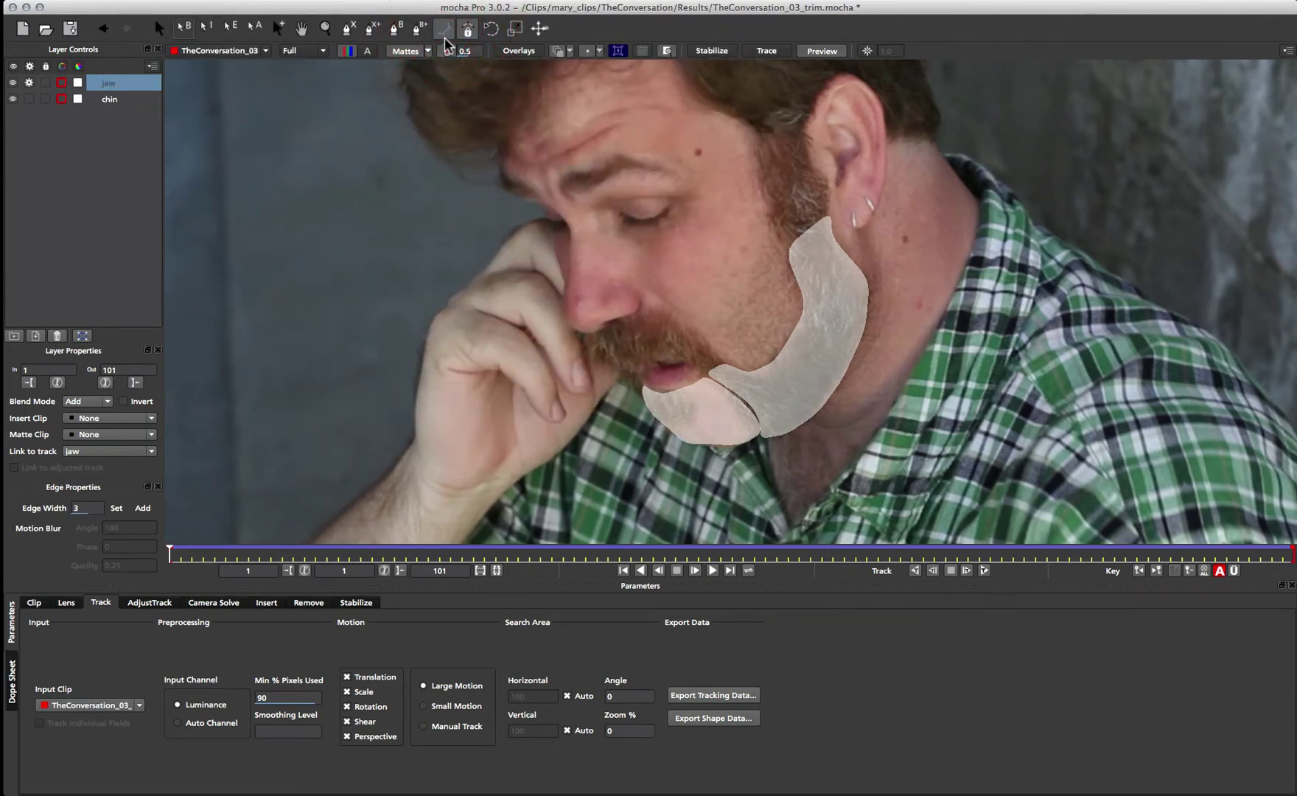
- Attach the jaw spline's points to the chin spline along their shared edge and adjust the lowest shared point
{"action": "left_click", "coordinate": [444, 33]}
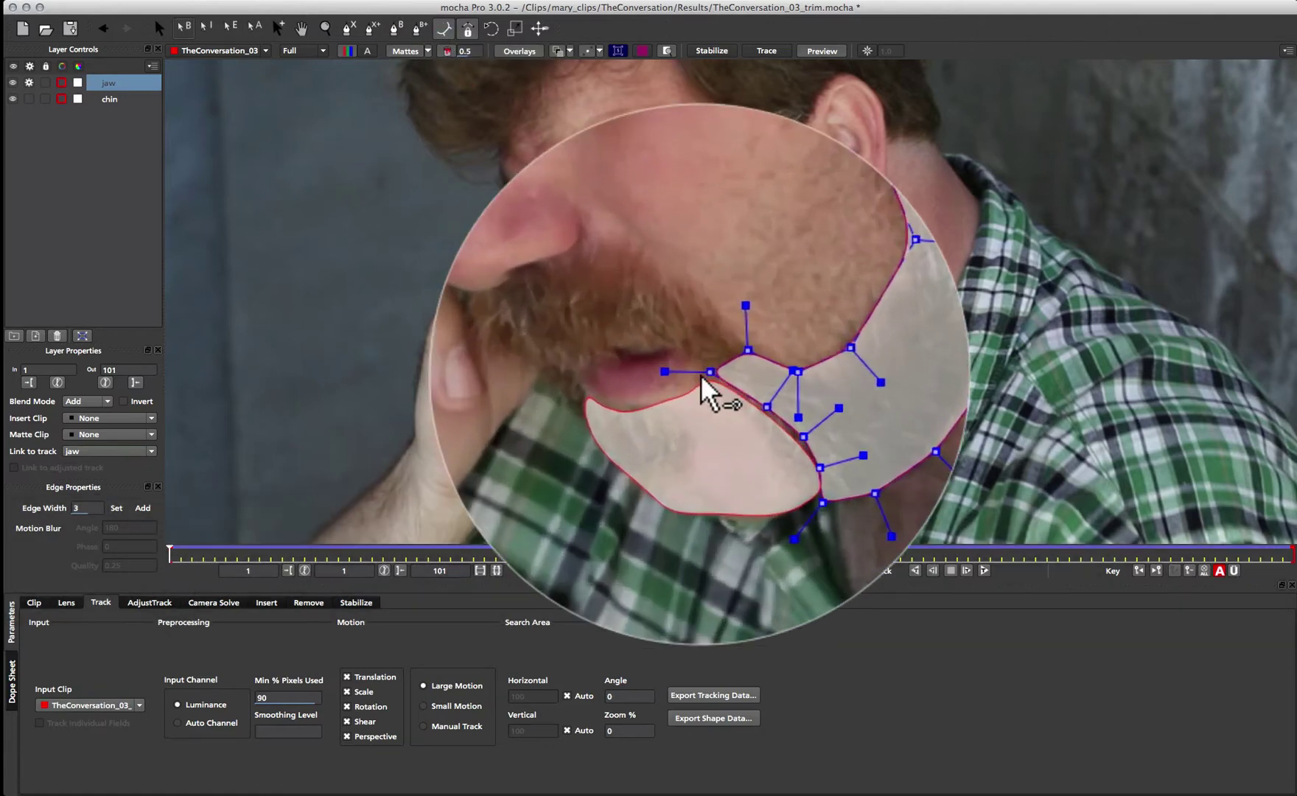
{"action": "left_click", "coordinate": [706, 374]}
{"action": "left_click_drag", "start_coordinate": [711, 373], "coordinate": [763, 435]}
{"action": "left_click", "coordinate": [762, 421]}
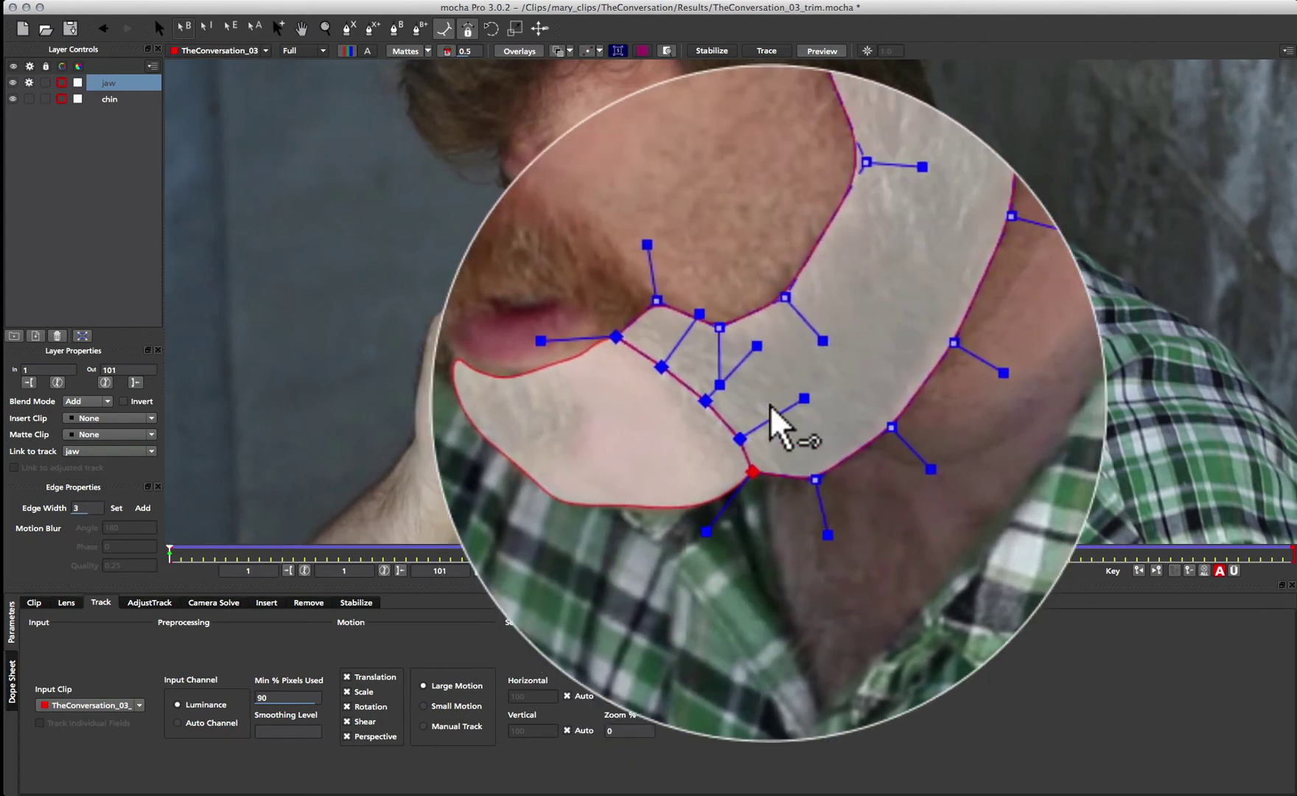
{"action": "left_click", "coordinate": [159, 28]}
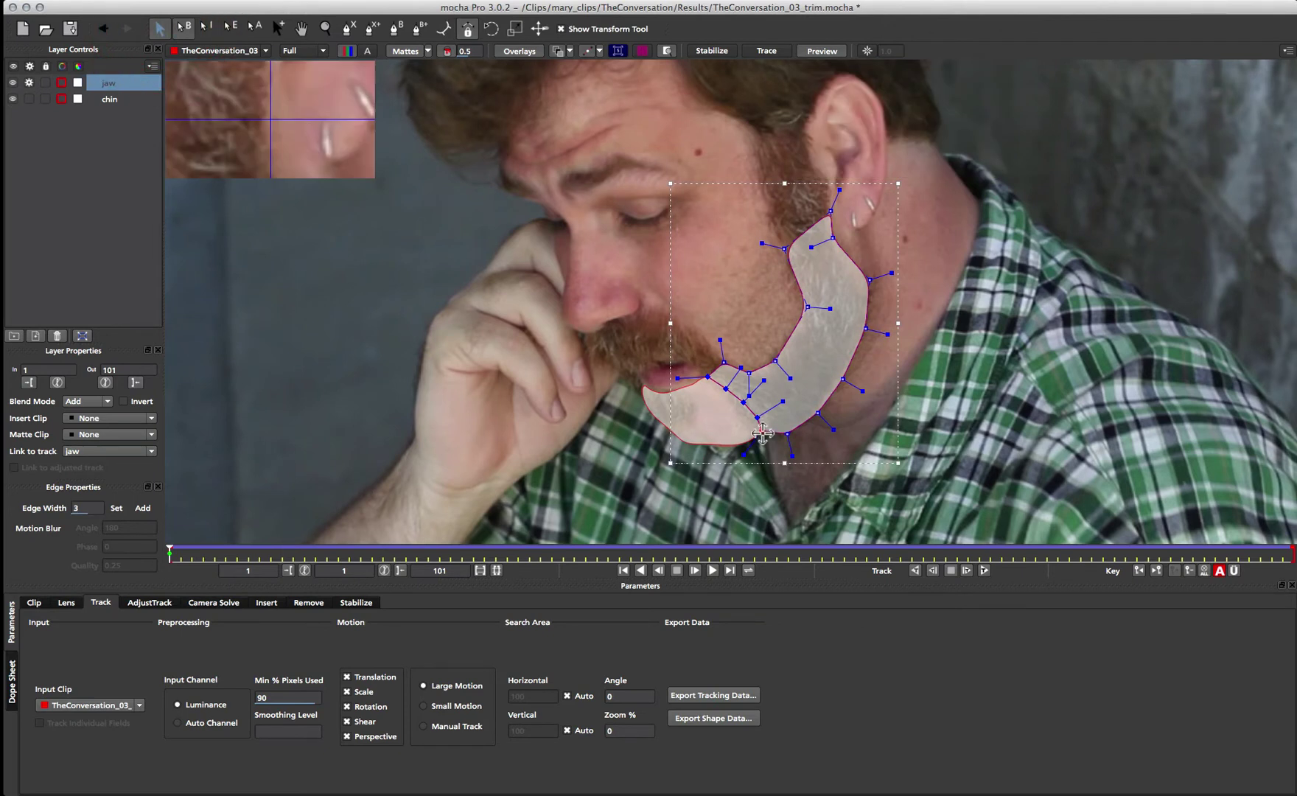
{"action": "left_click_drag", "start_coordinate": [762, 433], "coordinate": [765, 437]}
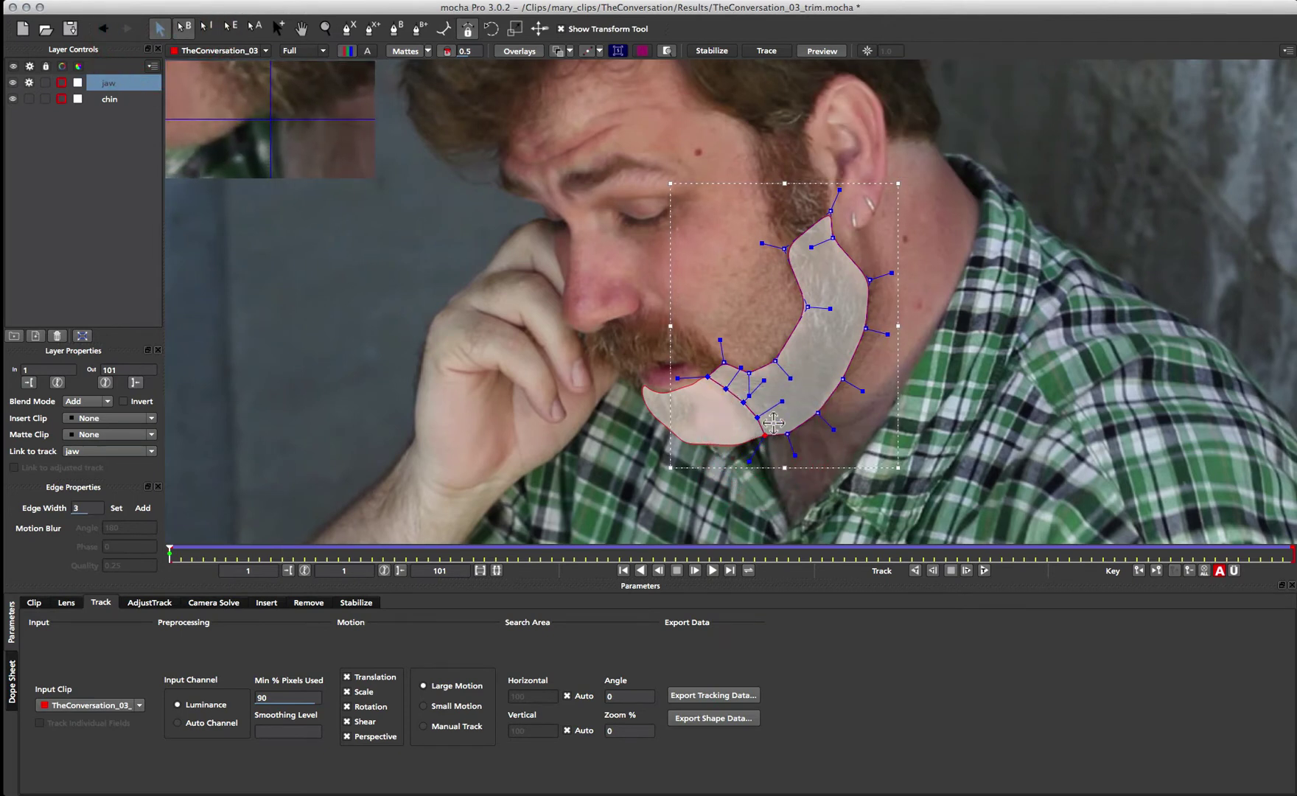
- Scrub and play the clip to check the seam between the chin and jaw mattes, and return to frame 1
{"action": "left_click_drag", "start_coordinate": [169, 553], "coordinate": [745, 567]}
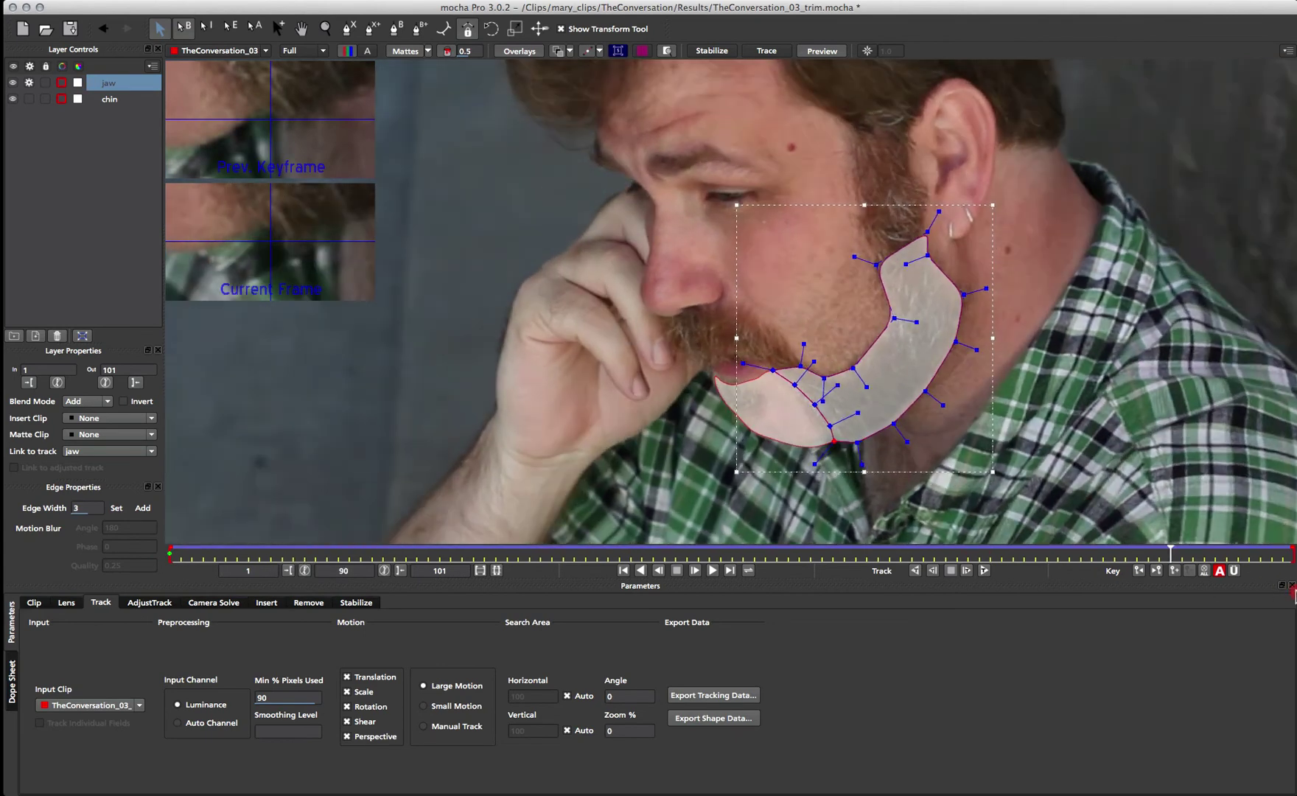
{"action": "left_click_drag", "start_coordinate": [1170, 554], "coordinate": [74, 569]}
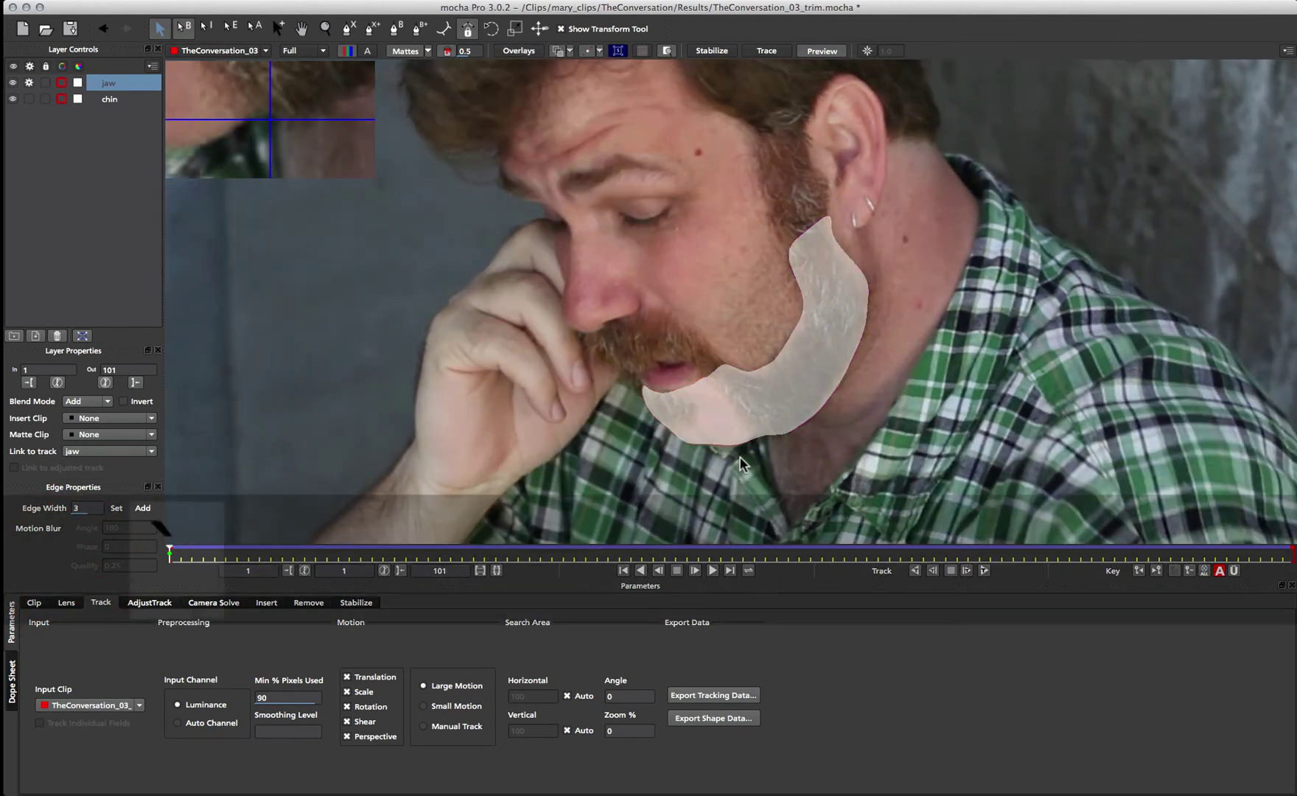
{"action": "key", "text": "t"}
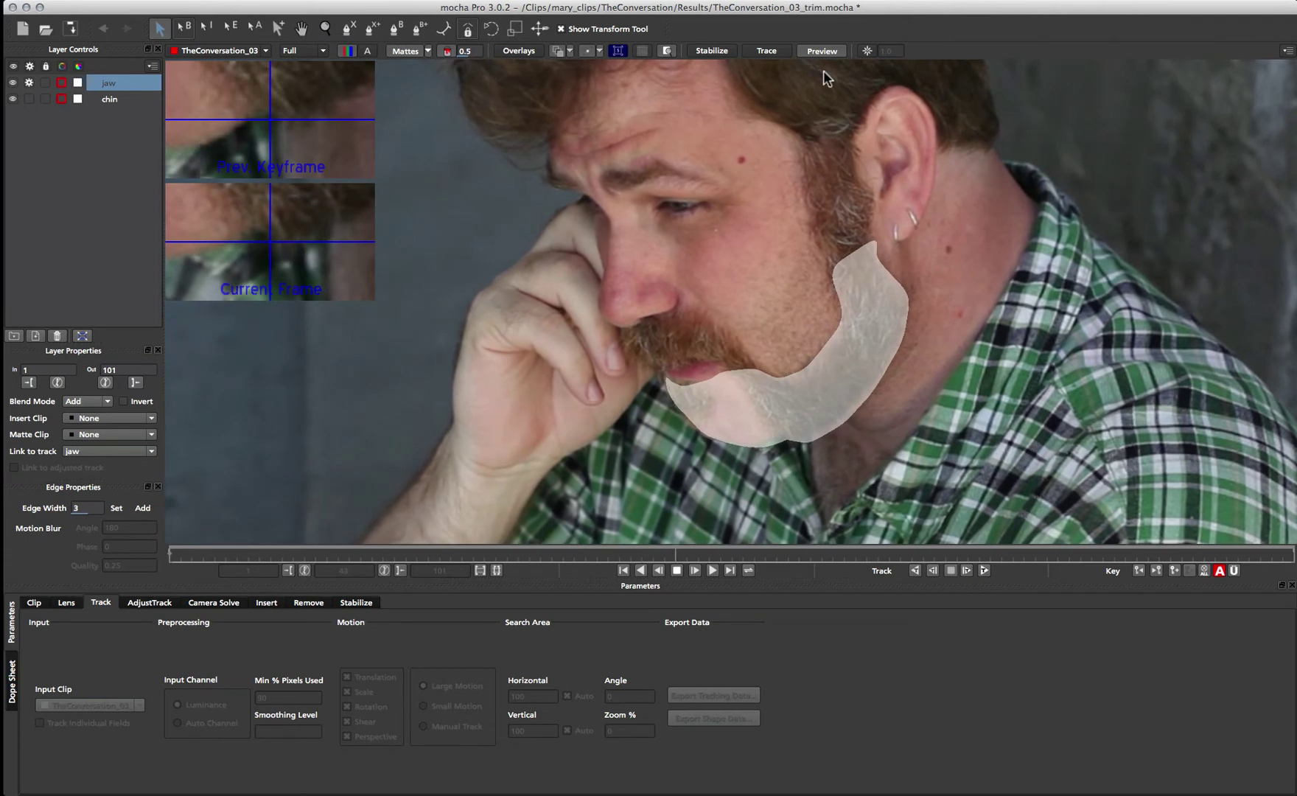
{"action": "left_click", "coordinate": [784, 555]}
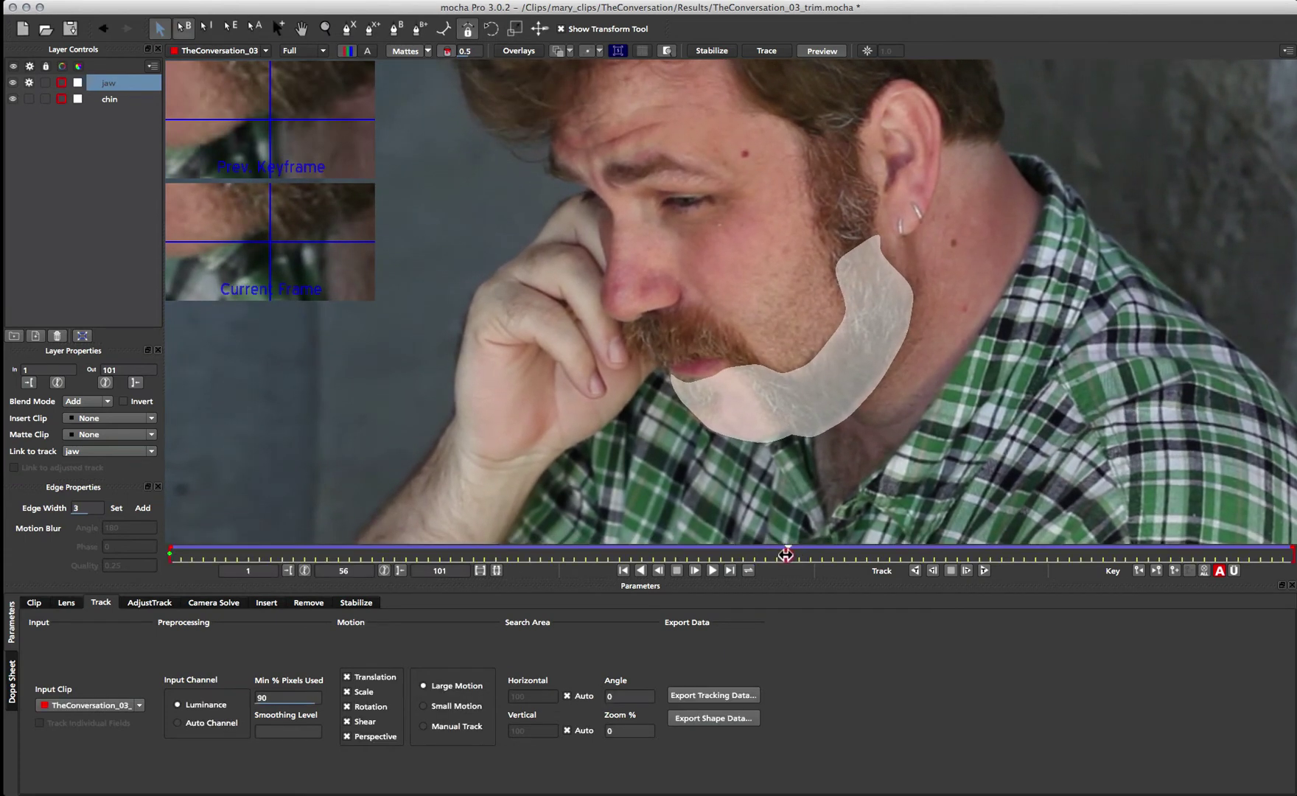
{"action": "key", "text": "Home"}
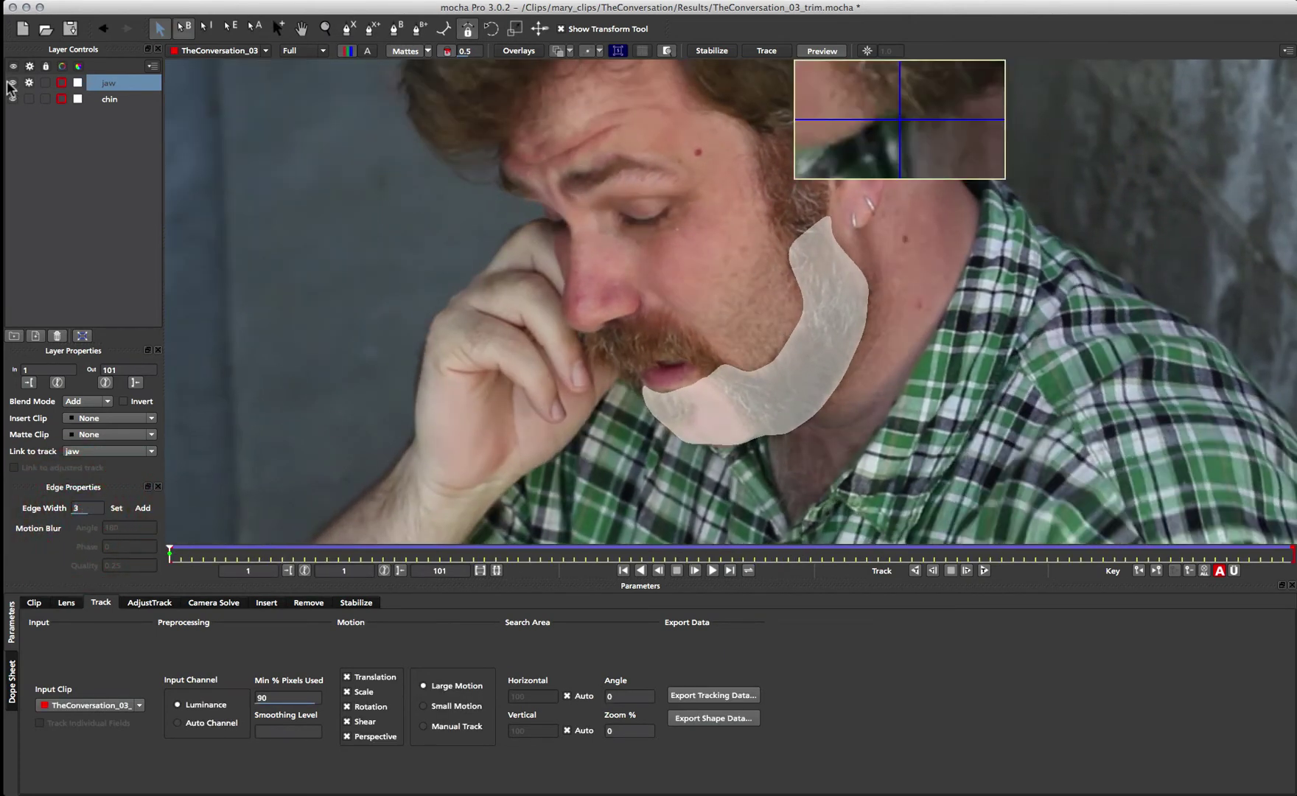
- Place the jaw layer below chin with its tracking off, and draw a closed X-spline around the sideburn from the hairline to the jaw shape
{"action": "left_click_drag", "start_coordinate": [47, 90], "coordinate": [89, 107]}
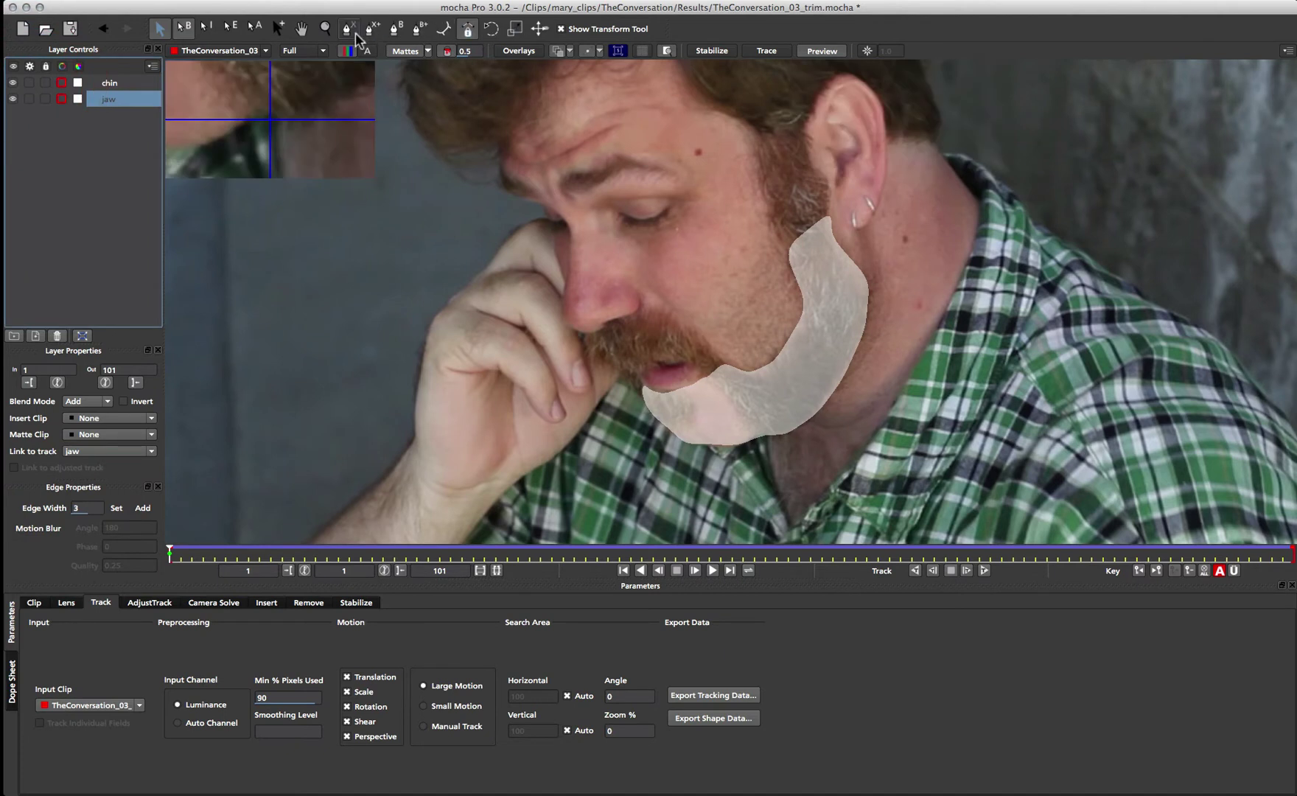
{"action": "key", "text": "super+l"}
{"action": "left_click", "coordinate": [743, 120]}
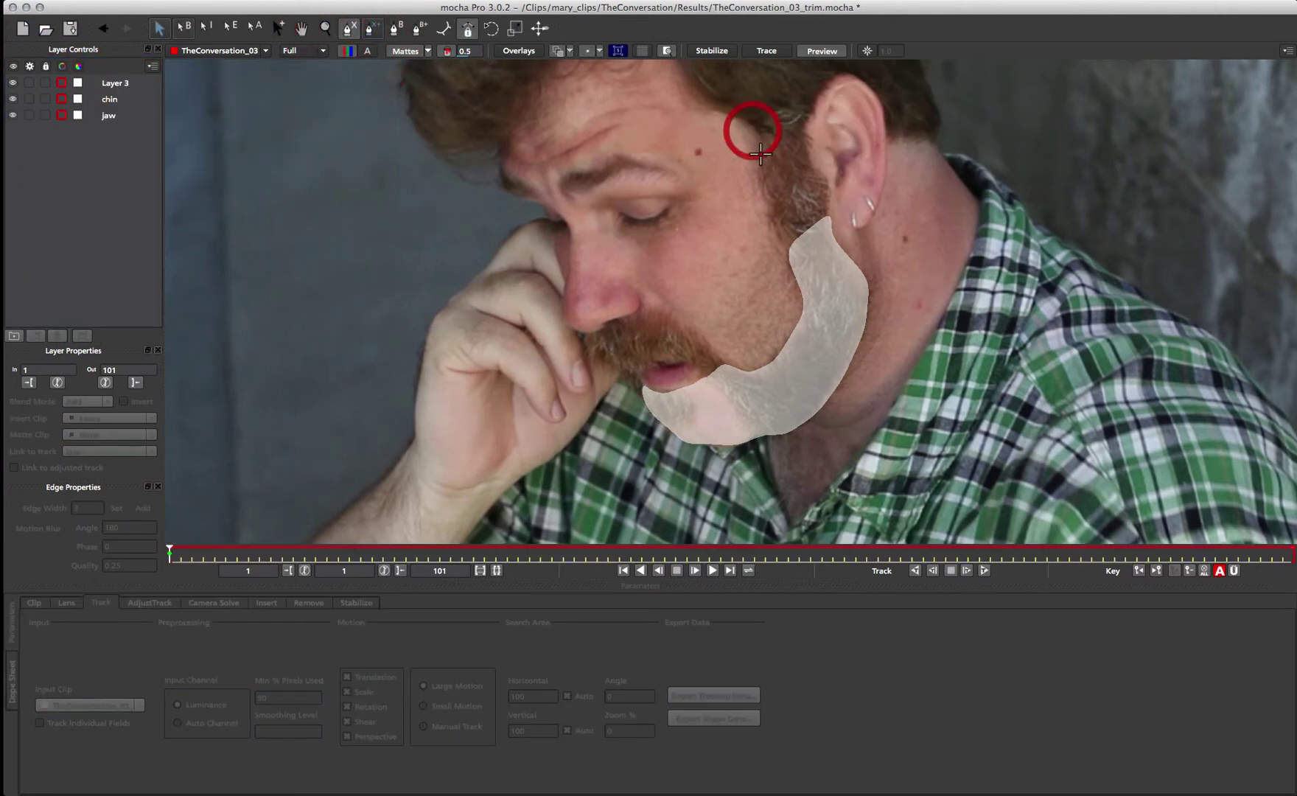
{"action": "left_click", "coordinate": [761, 172]}
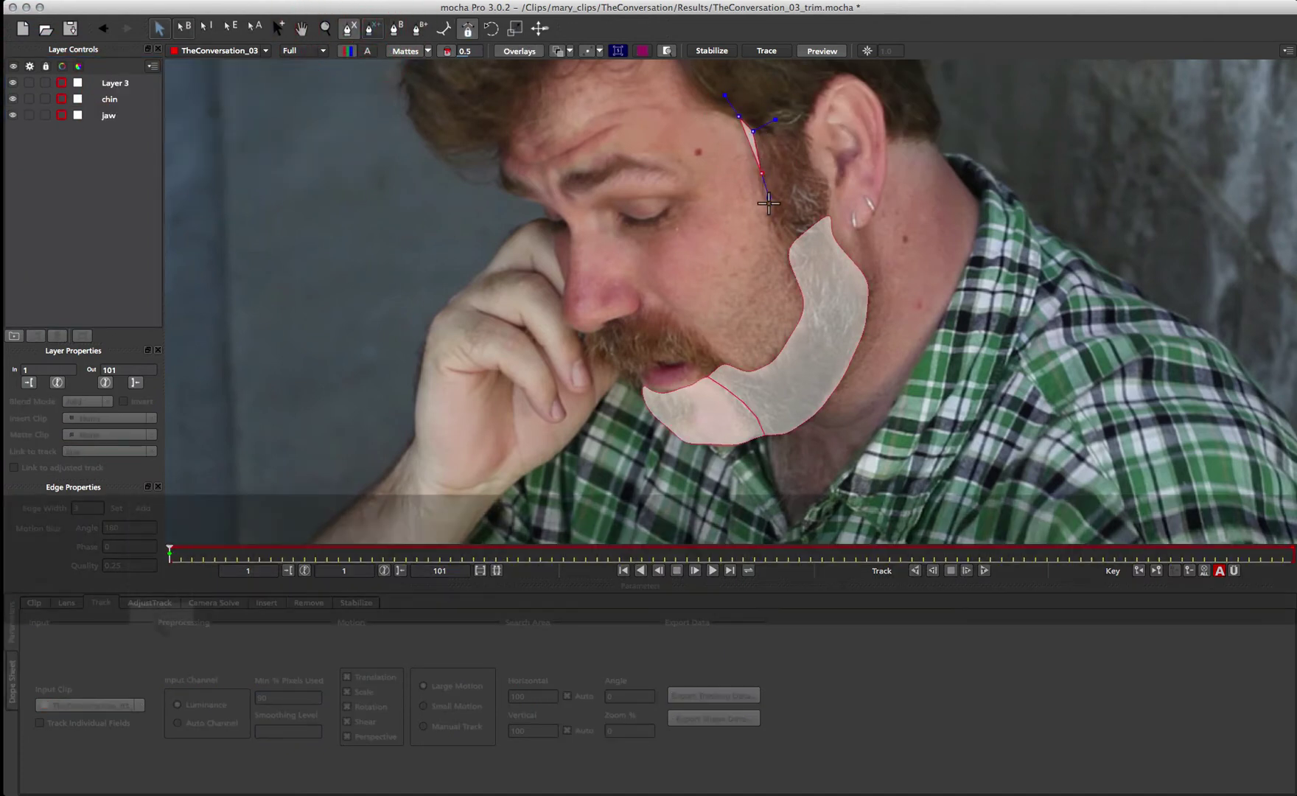
{"action": "left_click", "coordinate": [771, 214]}
{"action": "left_click", "coordinate": [804, 233]}
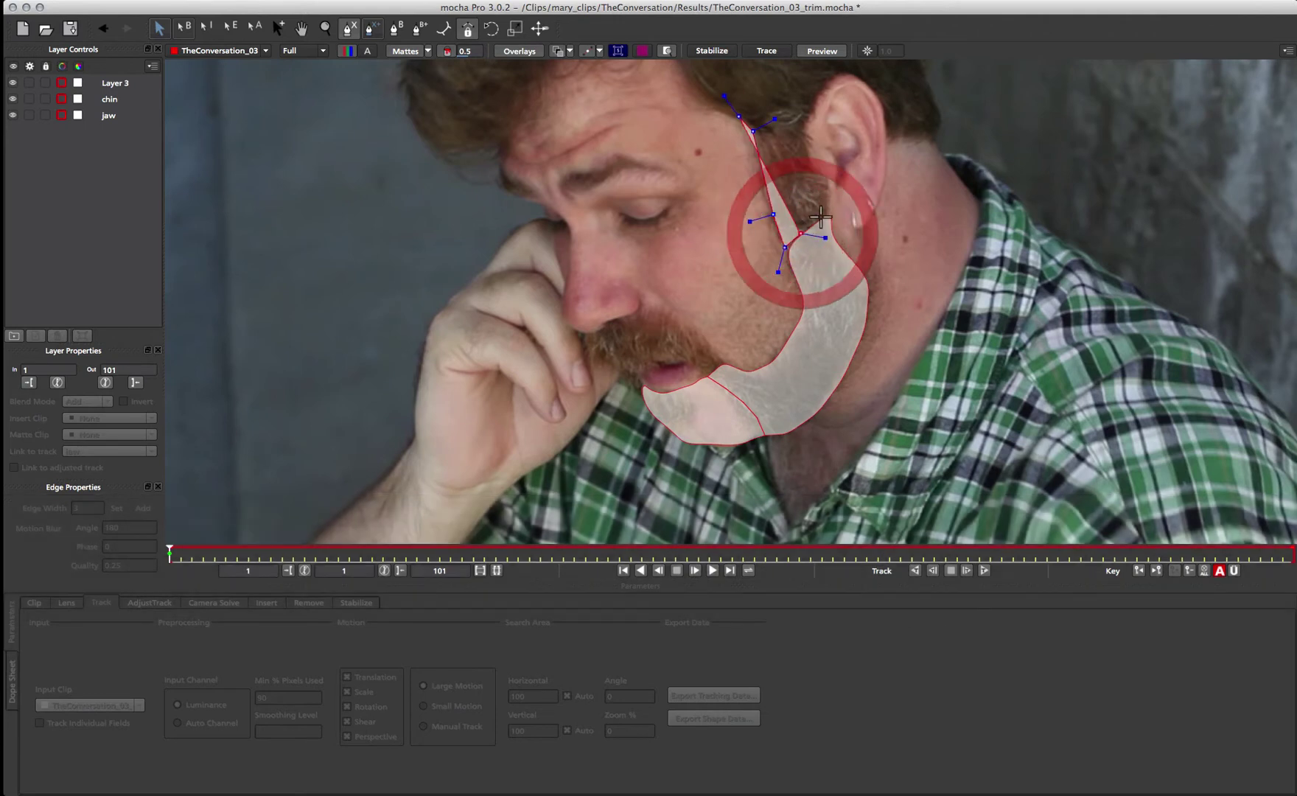
{"action": "left_click", "coordinate": [823, 169]}
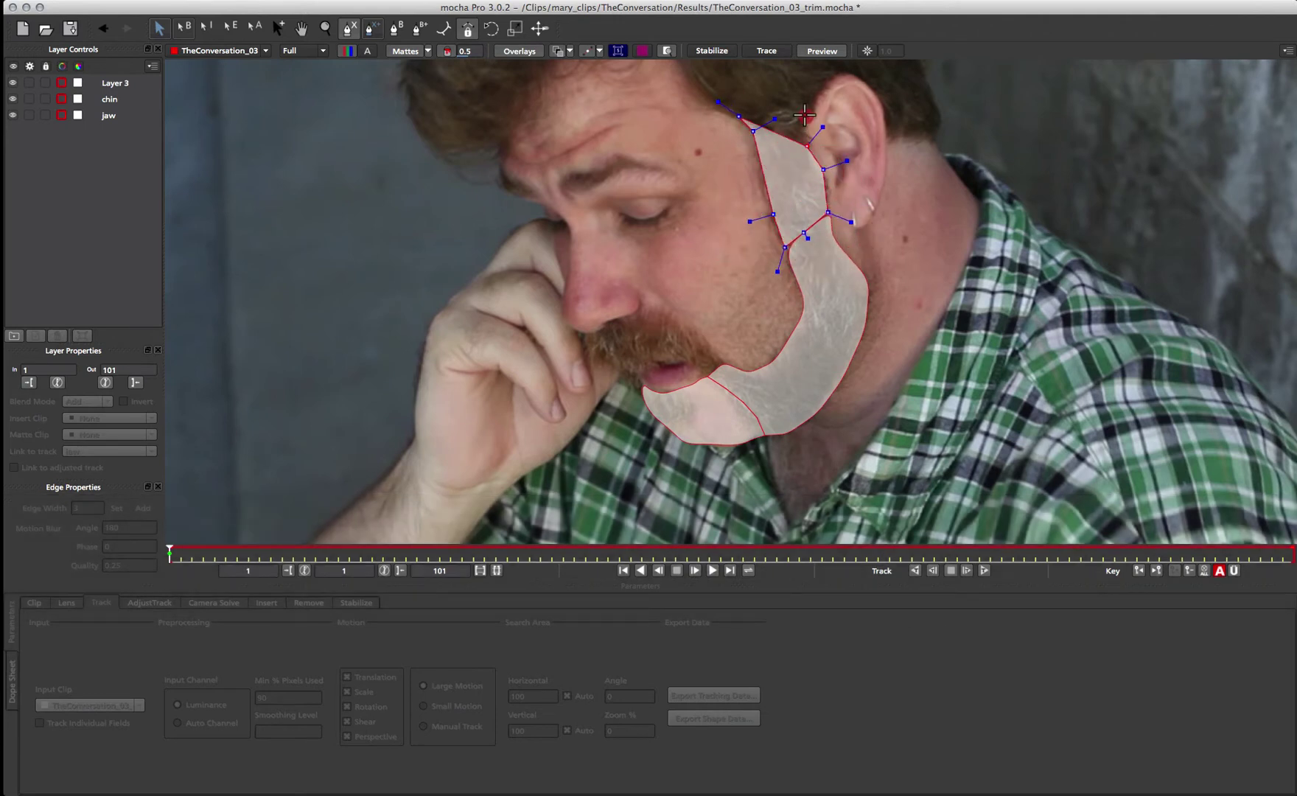
{"action": "right_click", "coordinate": [757, 109]}
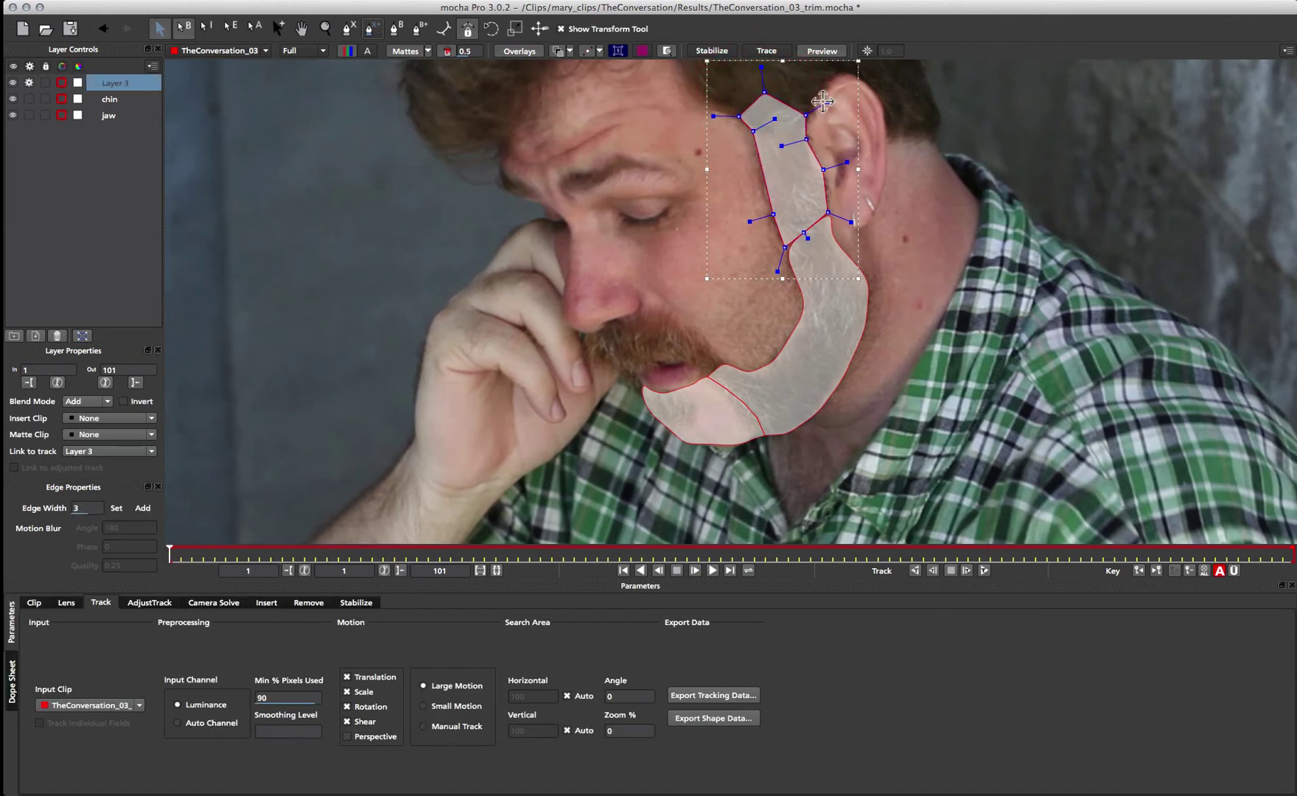
- Adjust the sideburn spline's curve handles and fit its points to the ear side and cheek edge of the sideburn
{"action": "left_click_drag", "start_coordinate": [825, 103], "coordinate": [831, 99]}
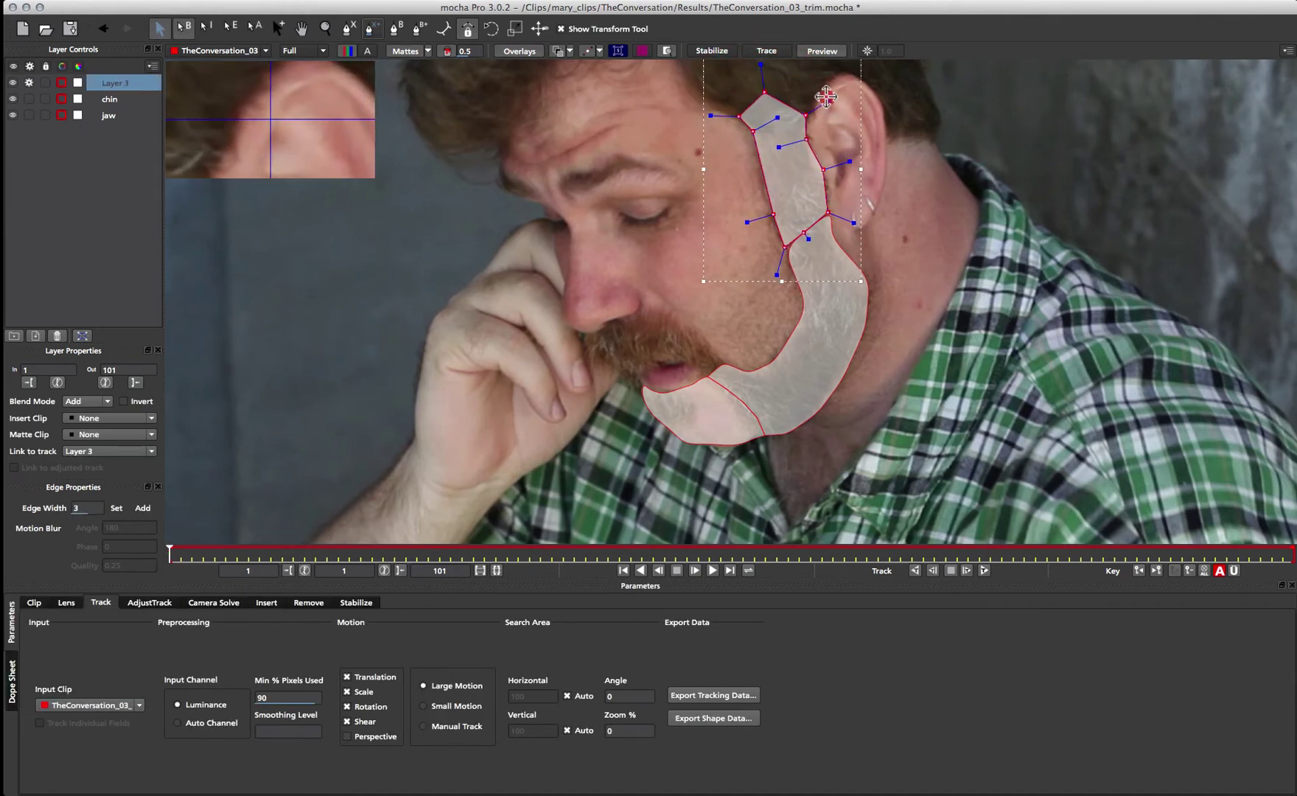
{"action": "left_click", "coordinate": [805, 174]}
{"action": "left_click_drag", "start_coordinate": [823, 169], "coordinate": [809, 137]}
{"action": "left_click_drag", "start_coordinate": [773, 215], "coordinate": [769, 215]}
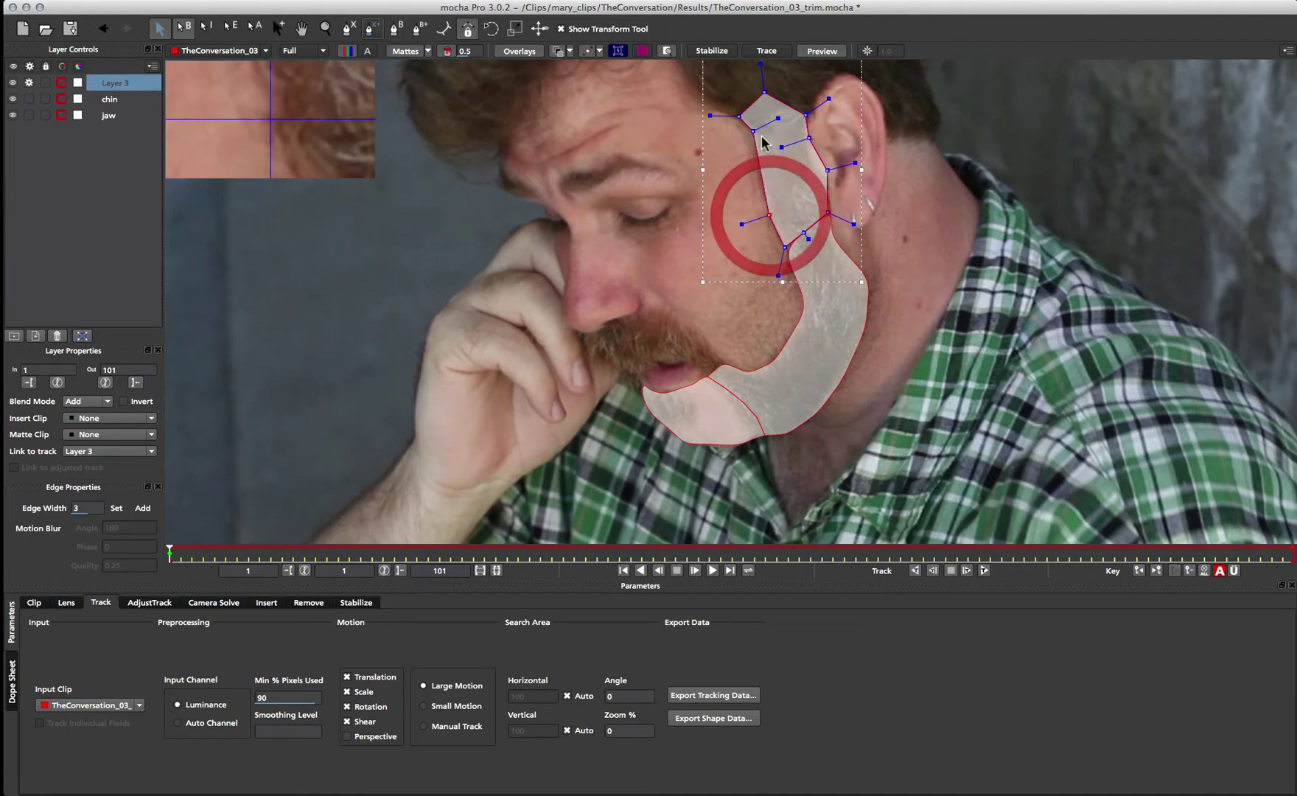
{"action": "left_click_drag", "start_coordinate": [750, 133], "coordinate": [750, 134]}
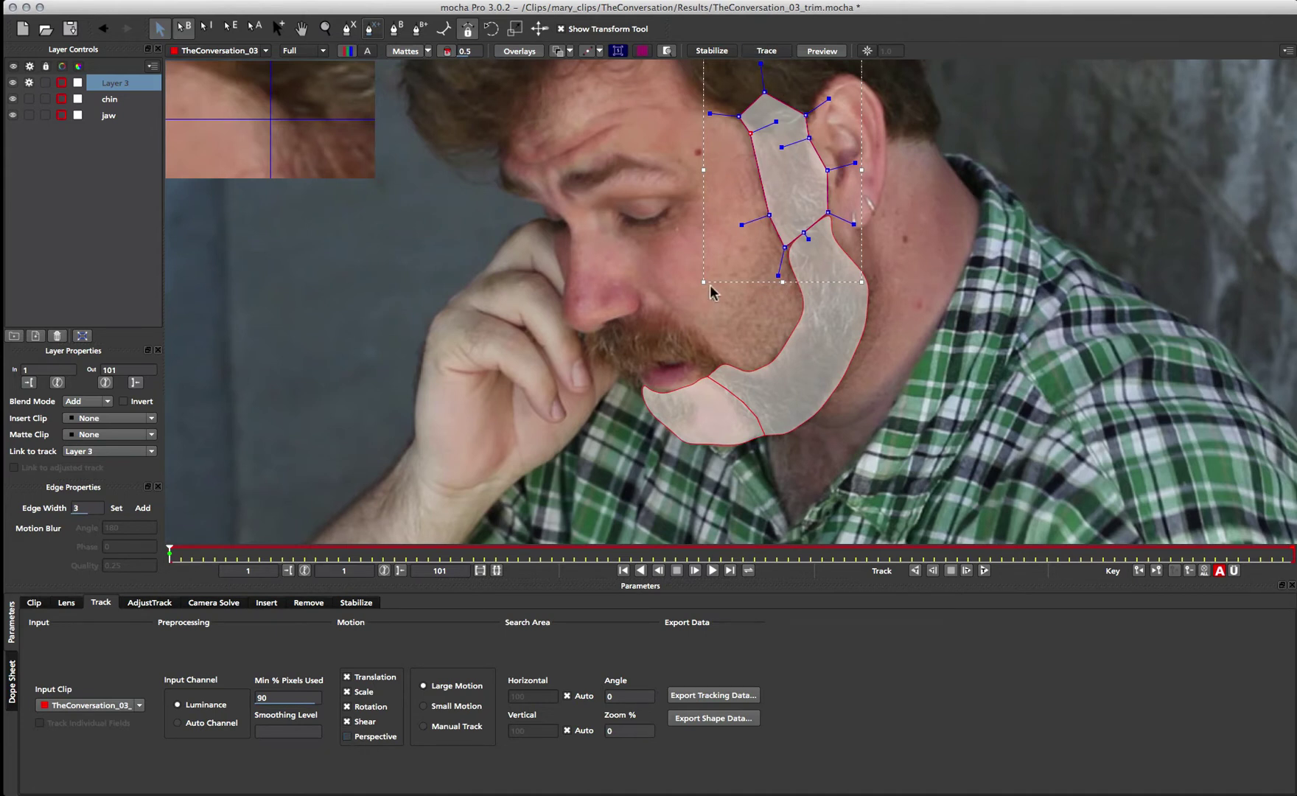
- Rename the sideburn layer as top section and track it forward to frame 101
{"action": "double_click", "coordinate": [112, 82]}
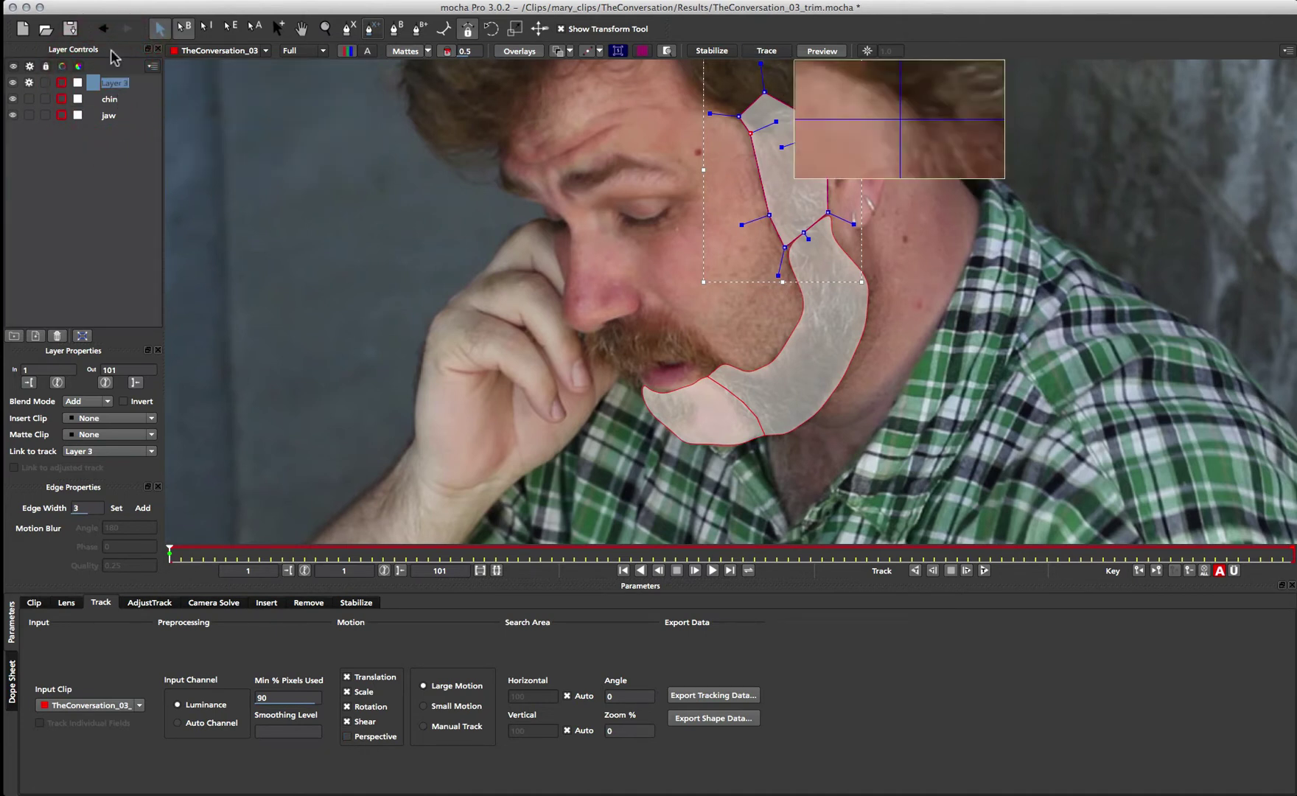
{"action": "type", "text": "top s"}
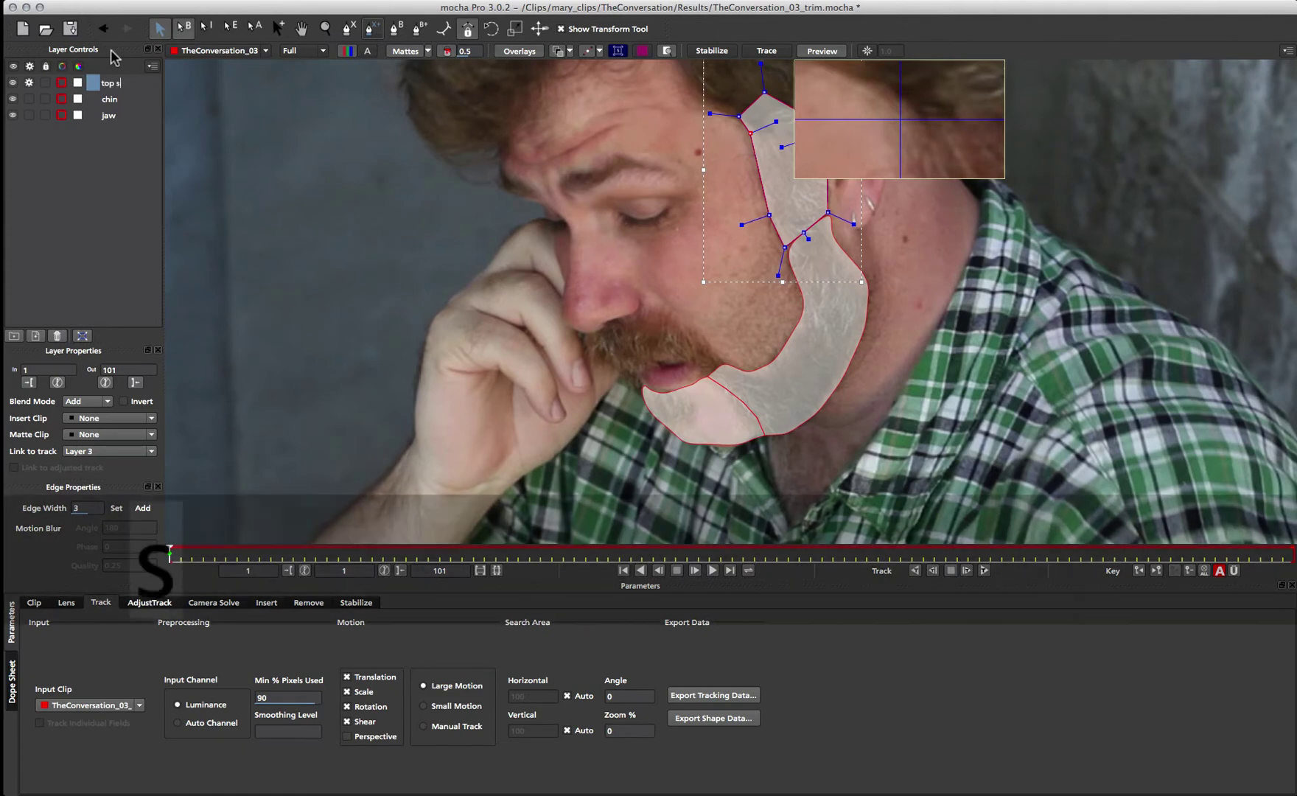
{"action": "type", "text": "ection"}
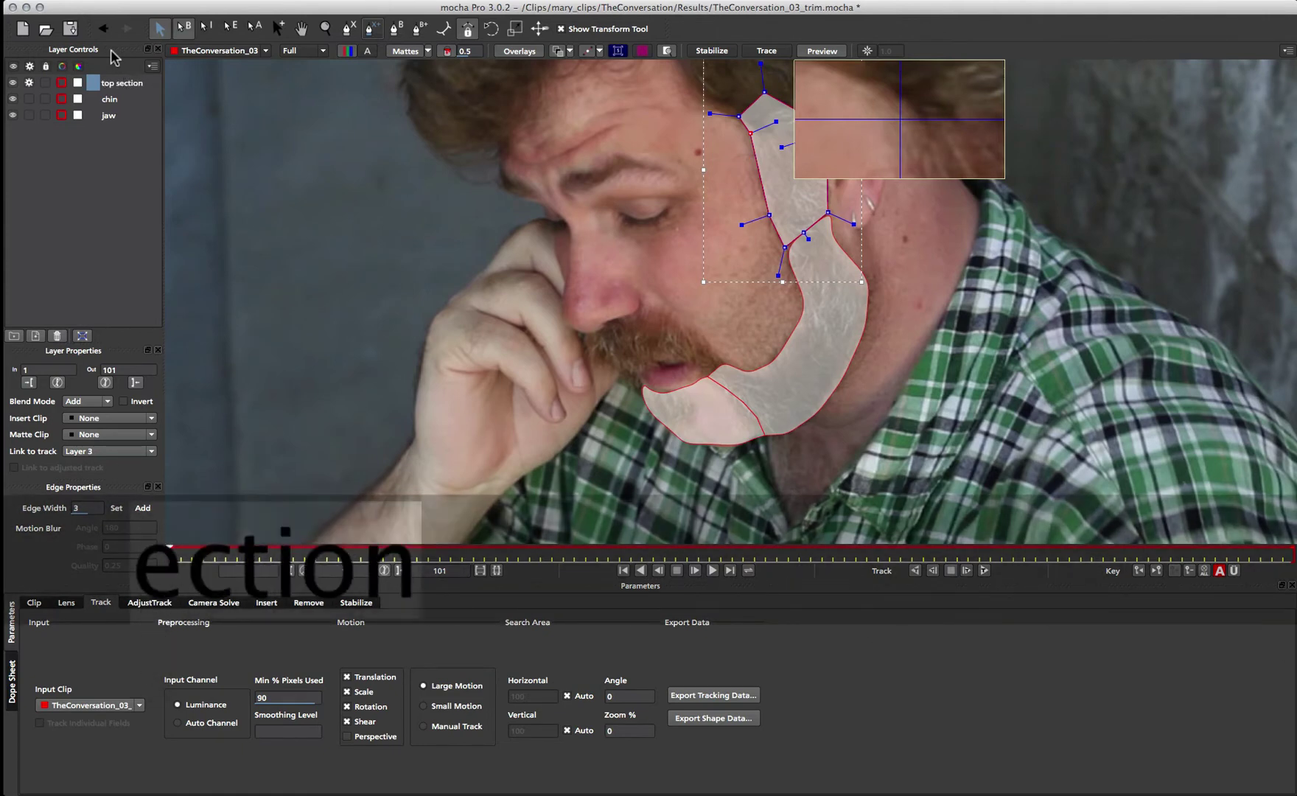
{"action": "key", "text": "Return"}
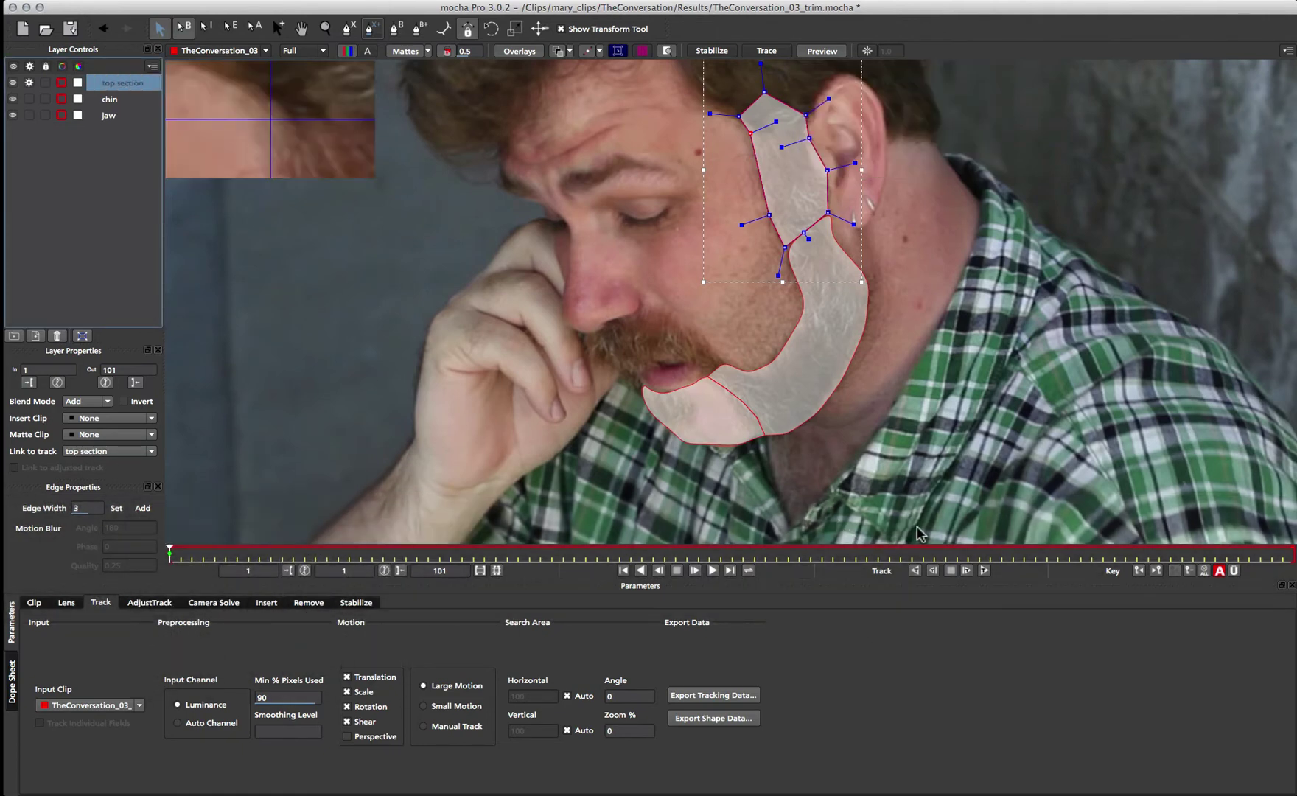
{"action": "left_click", "coordinate": [983, 570]}
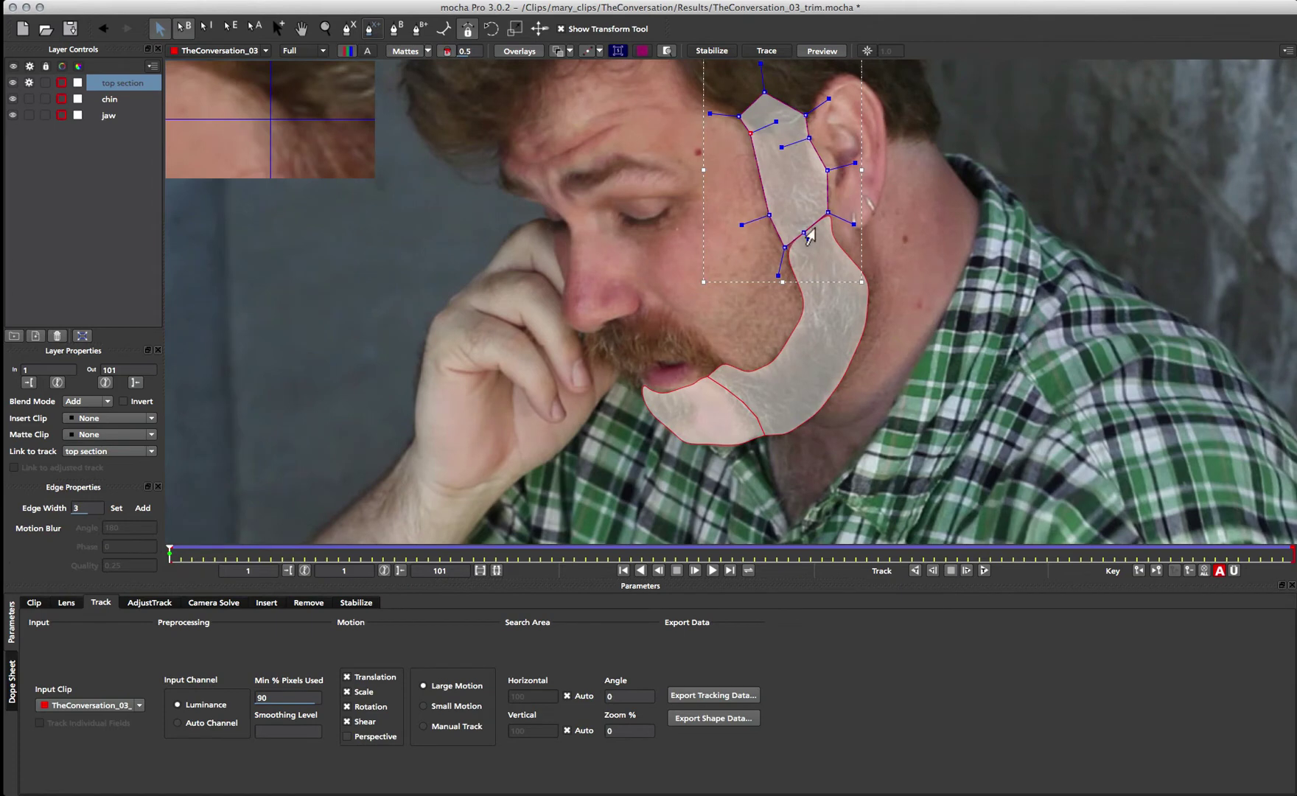
- Add a control point to the jaw spline midway along its upper edge, where it meets the top section
{"action": "left_click", "coordinate": [830, 240]}
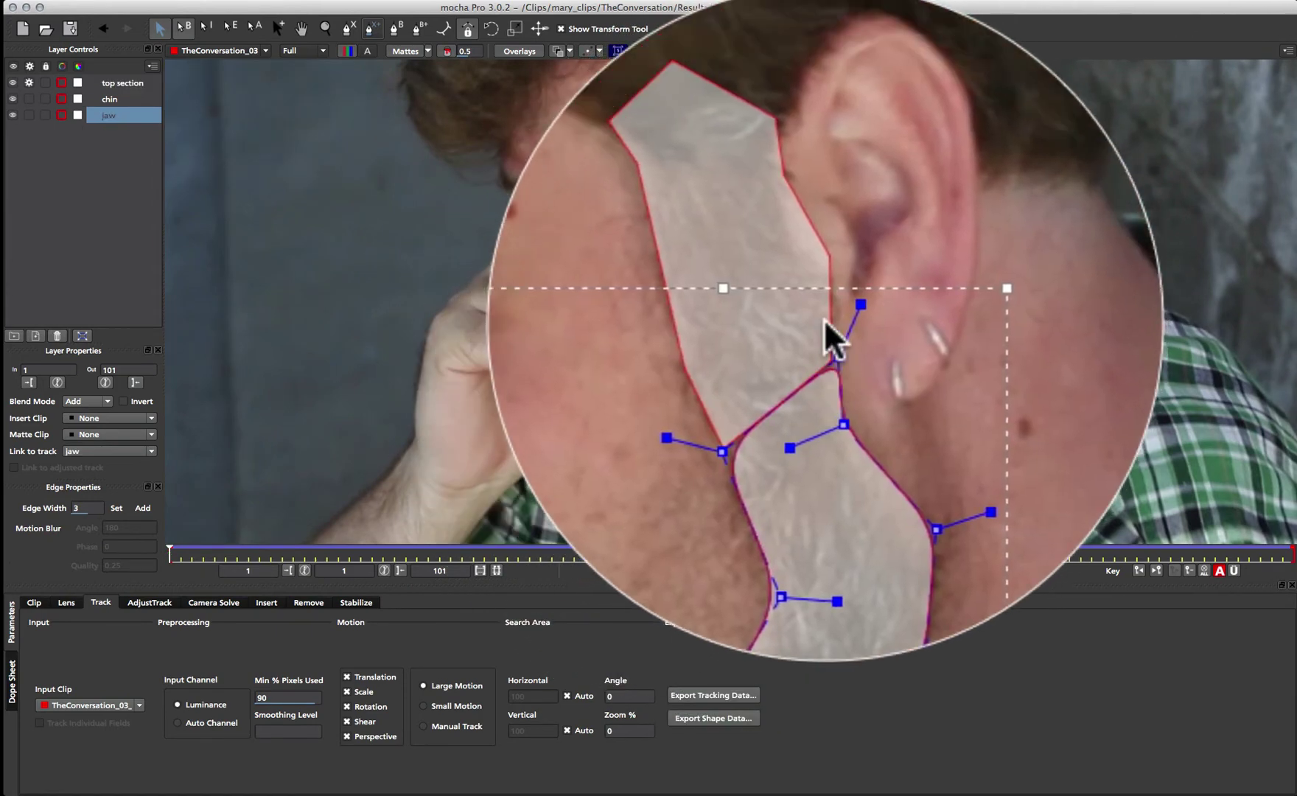
{"action": "left_click", "coordinate": [822, 319]}
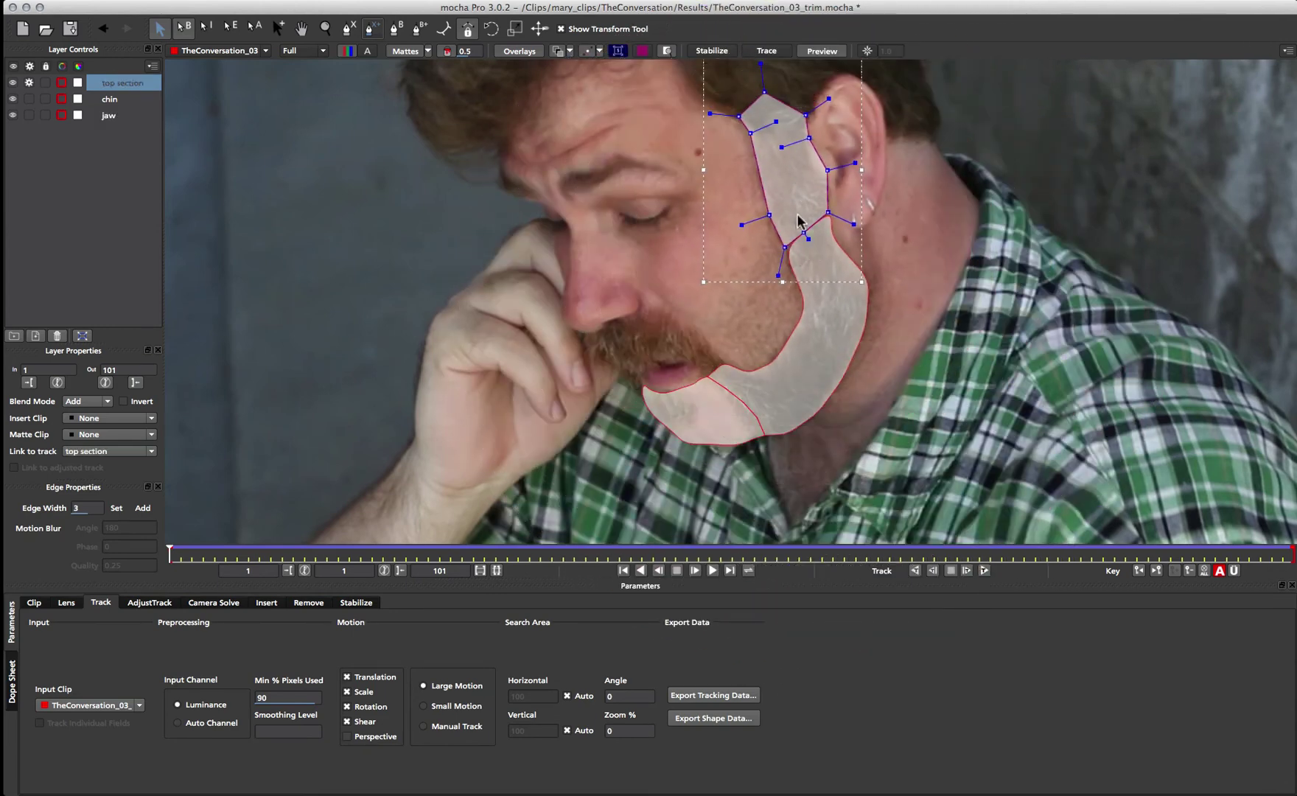
{"action": "left_click", "coordinate": [834, 244]}
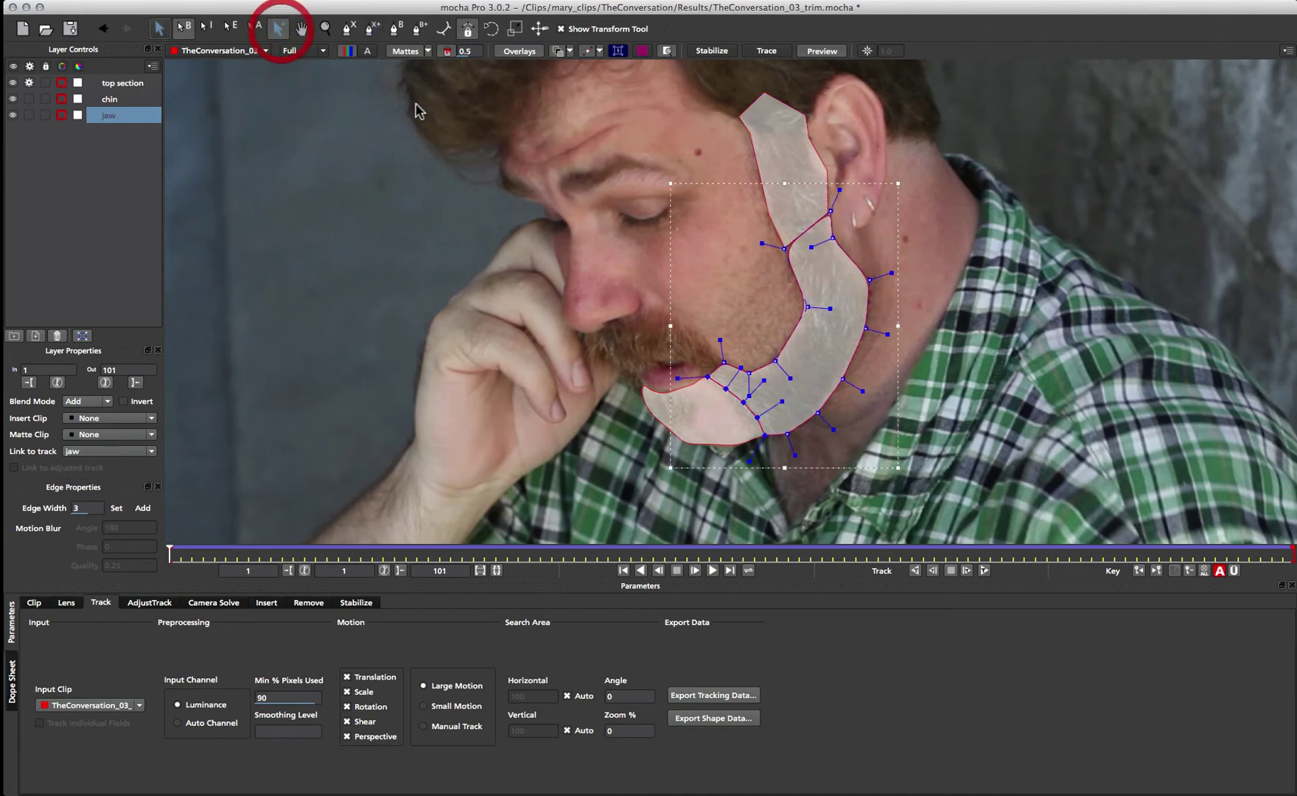
{"action": "left_click", "coordinate": [807, 232]}
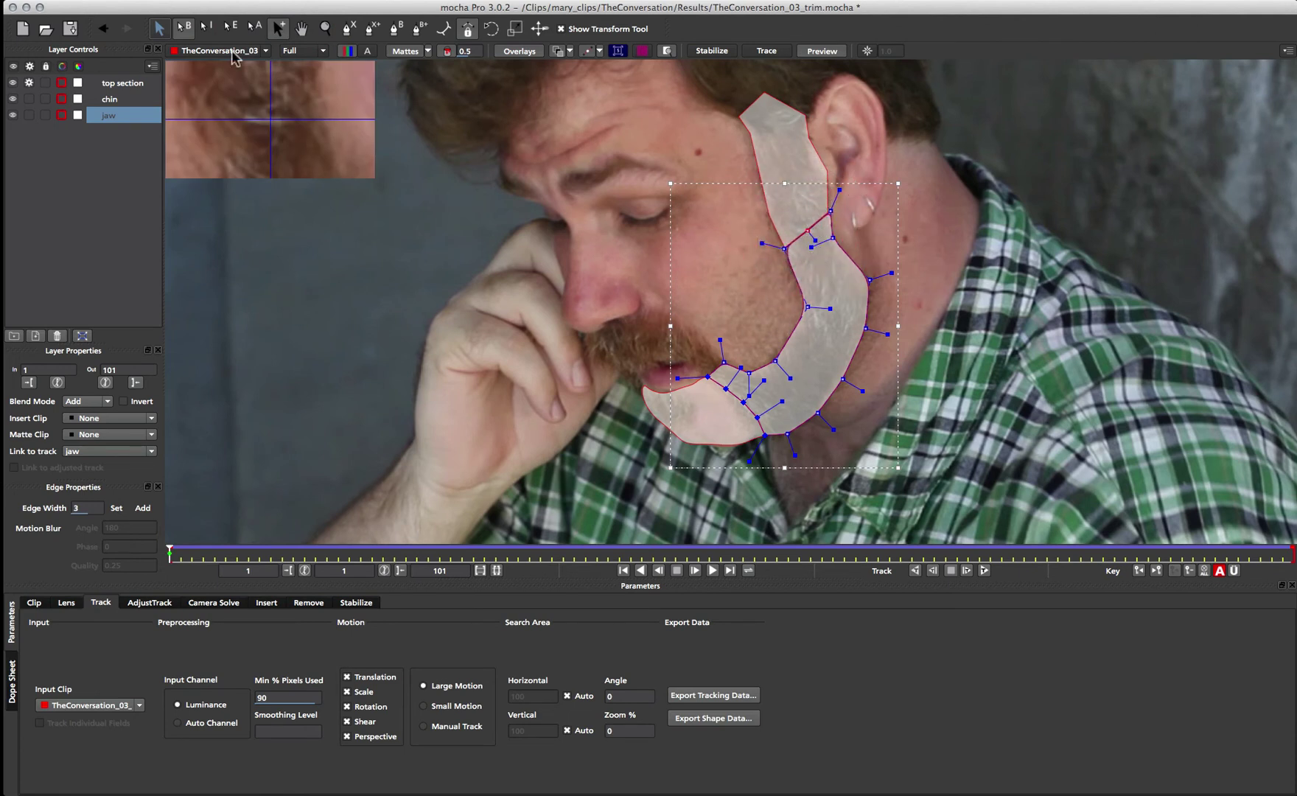
- Attach the matching points of the top section and jaw splines along their shared edge below the sideburn
{"action": "left_click", "coordinate": [444, 31]}
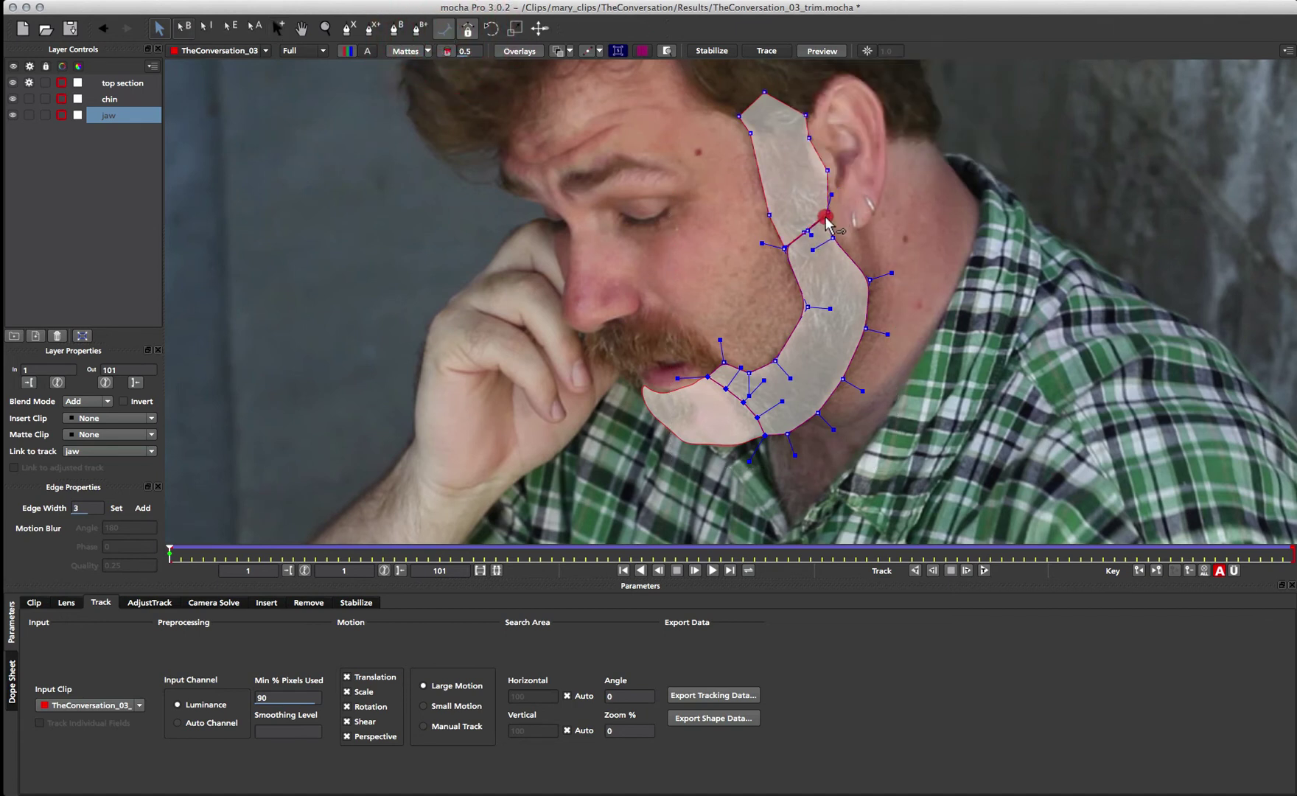
{"action": "left_click_drag", "start_coordinate": [828, 214], "coordinate": [808, 236]}
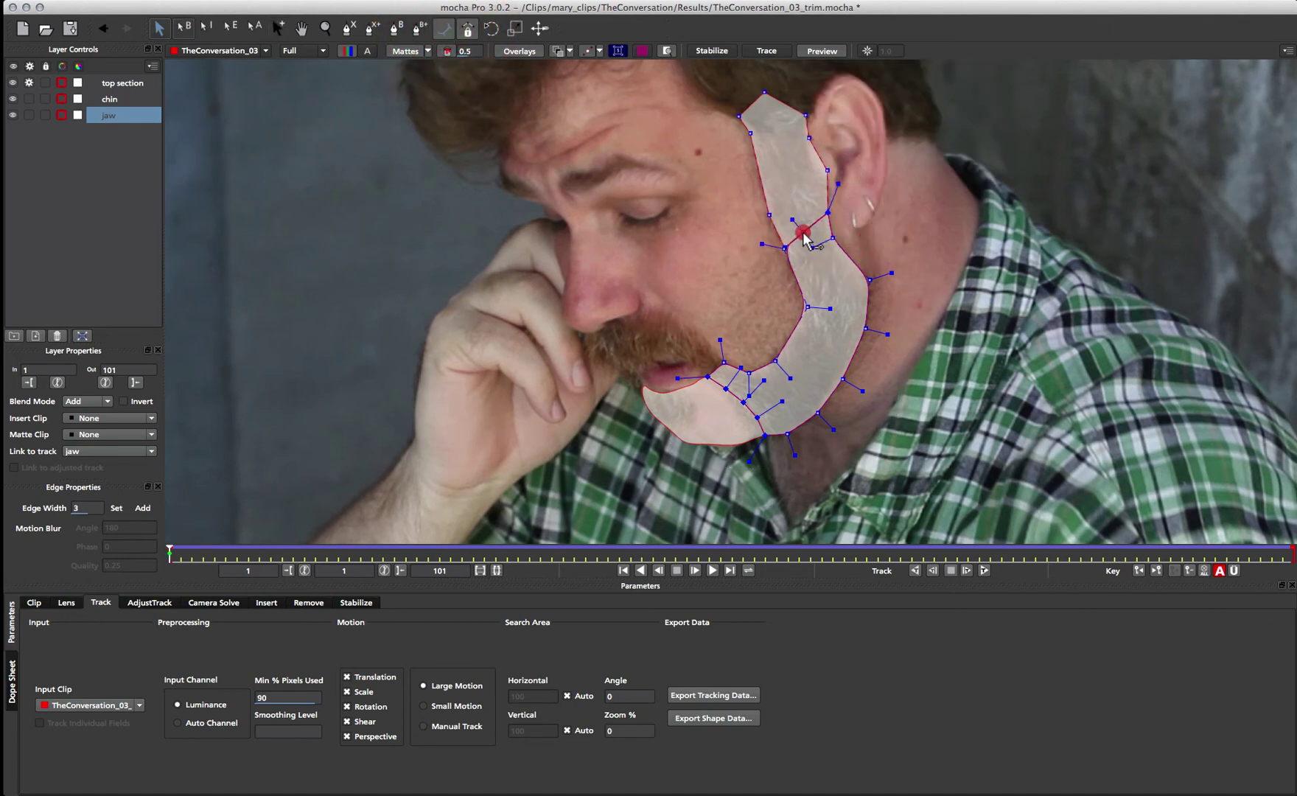
{"action": "left_click_drag", "start_coordinate": [801, 163], "coordinate": [796, 186]}
{"action": "mouse_move", "coordinate": [789, 263]}
{"action": "left_mouse_down"}
{"action": "mouse_move", "coordinate": [786, 279]}
{"action": "mouse_move", "coordinate": [784, 250]}
{"action": "left_mouse_up"}
{"action": "left_click_drag", "start_coordinate": [779, 247], "coordinate": [785, 249]}
{"action": "left_click_drag", "start_coordinate": [784, 248], "coordinate": [807, 230]}
- Select the top section layer and scrub and play the clip to check how the joined mattes follow the face
{"action": "left_click", "coordinate": [119, 83]}
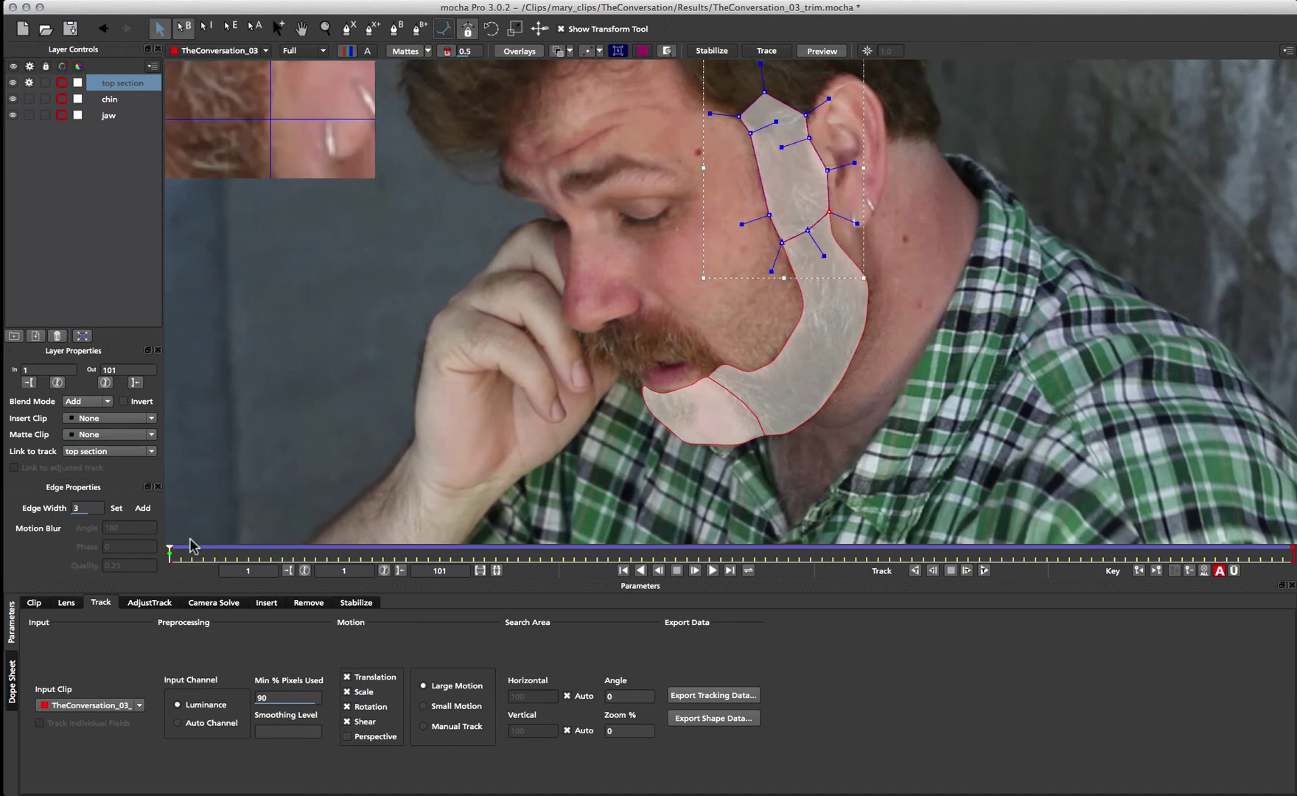
{"action": "left_click_drag", "start_coordinate": [169, 551], "coordinate": [121, 479]}
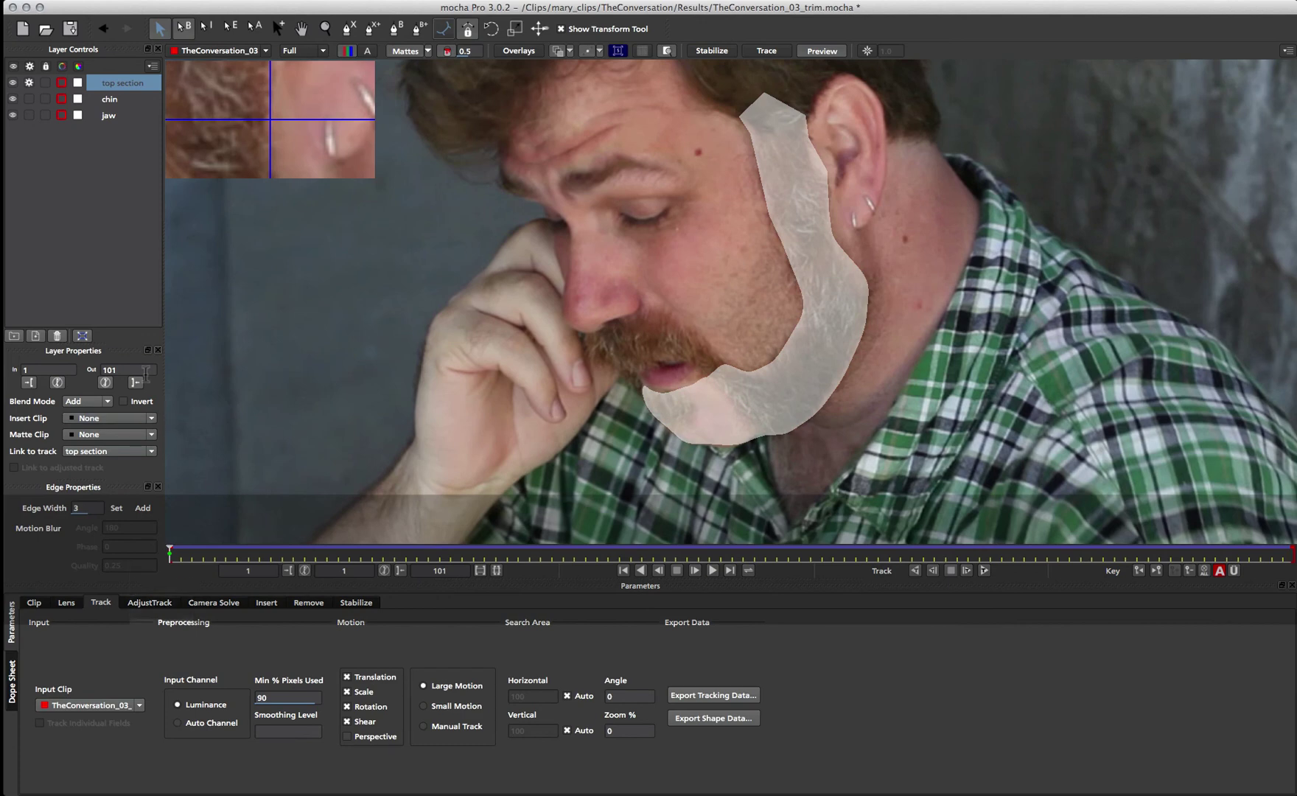
{"action": "key", "text": "t"}
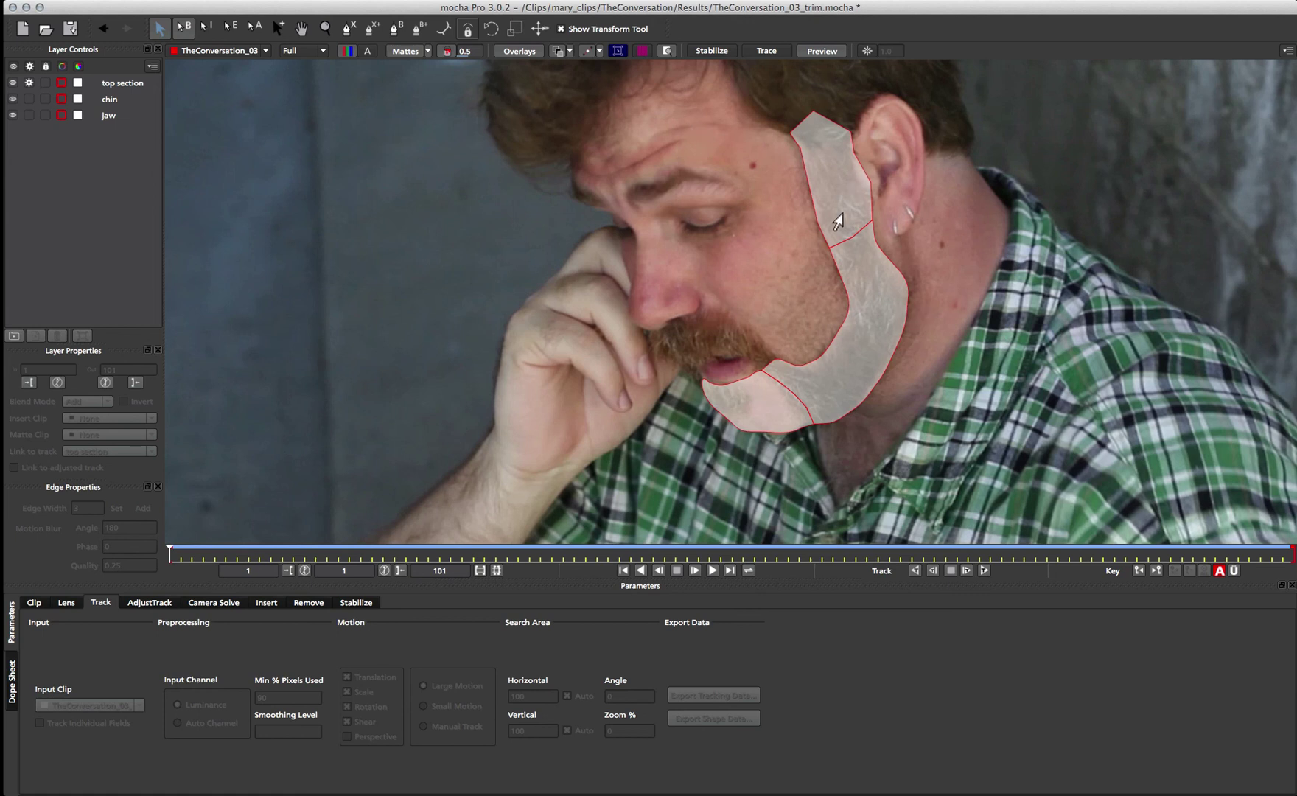
{"action": "left_click", "coordinate": [865, 186]}
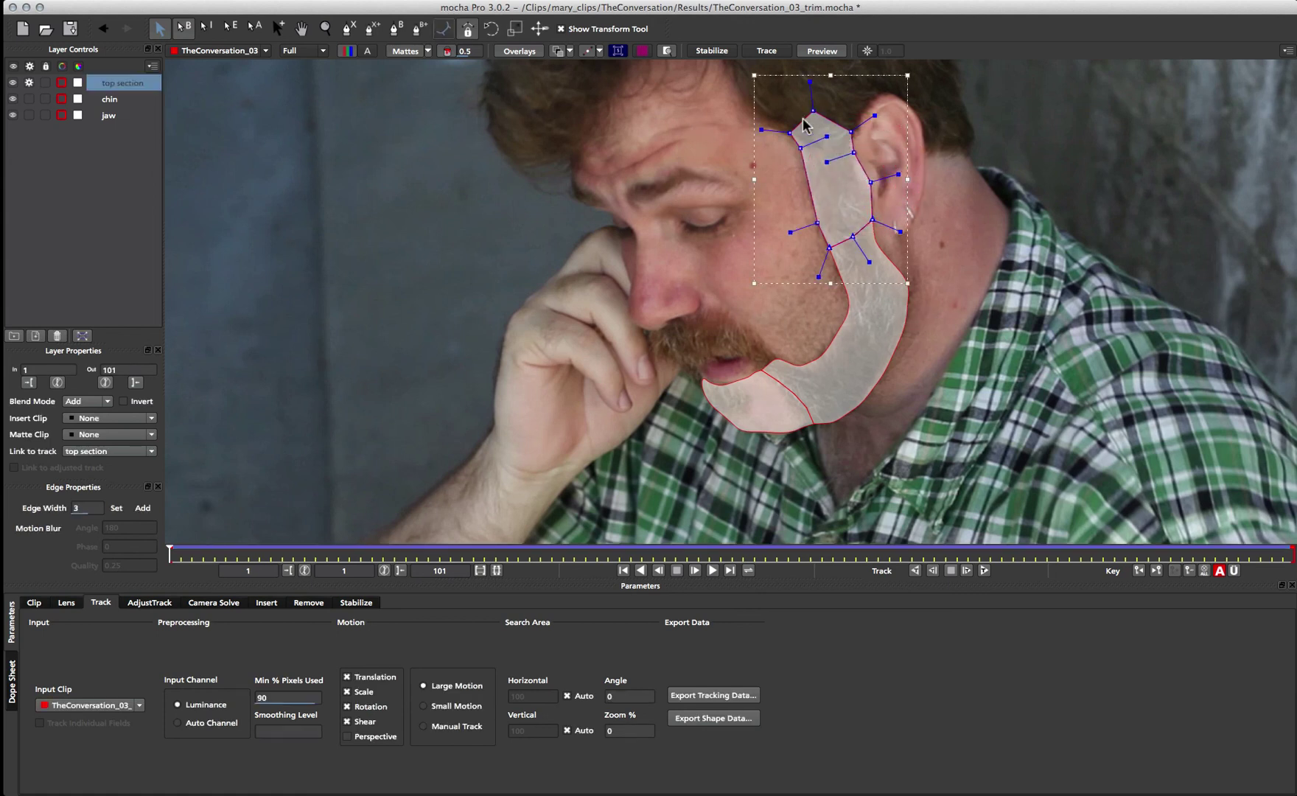